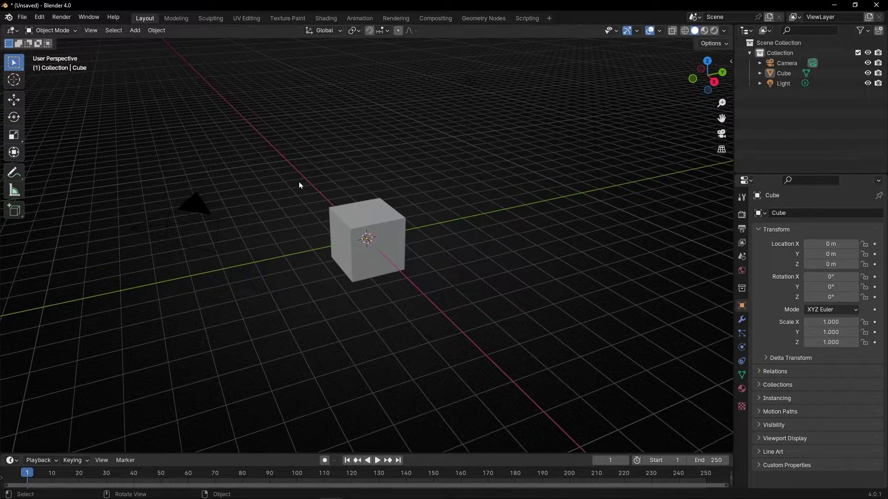
# Step: Select the default cube, switch it to Edit Mode, and box-select only its top-right corner vertex
pyautogui.scroll(3, 389, 251)
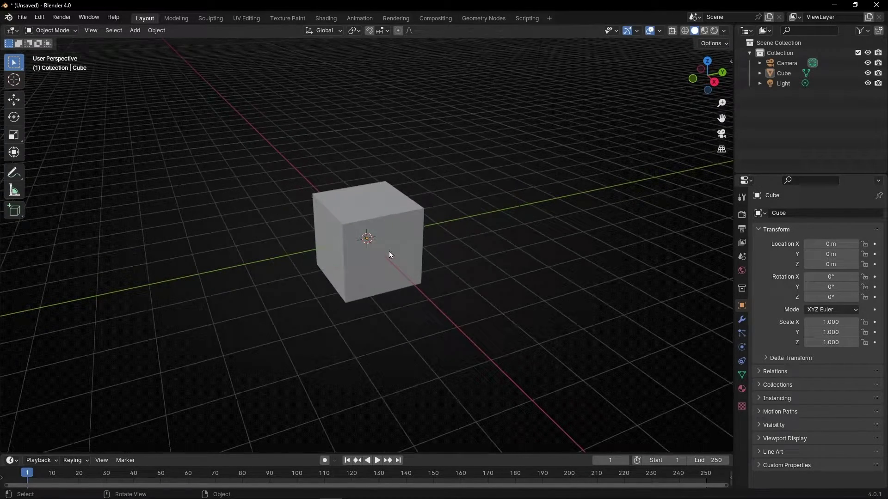
pyautogui.click(412, 212)
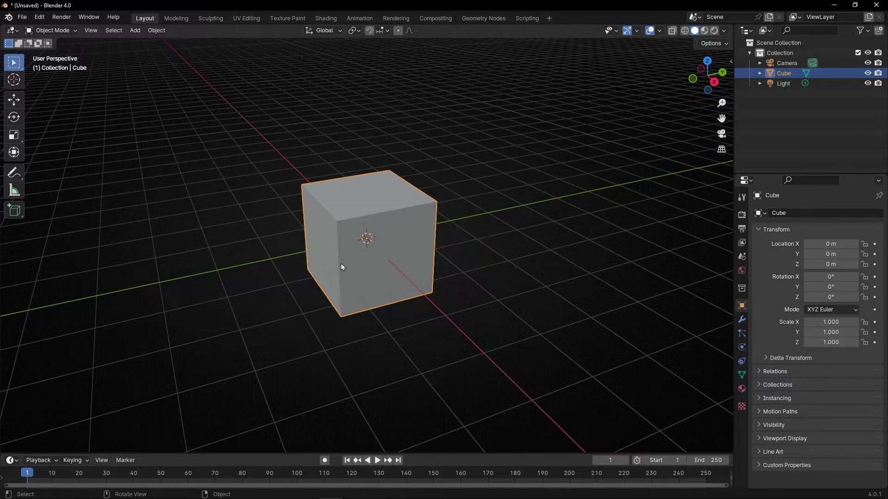
pyautogui.click(50, 30)
pyautogui.click(55, 52)
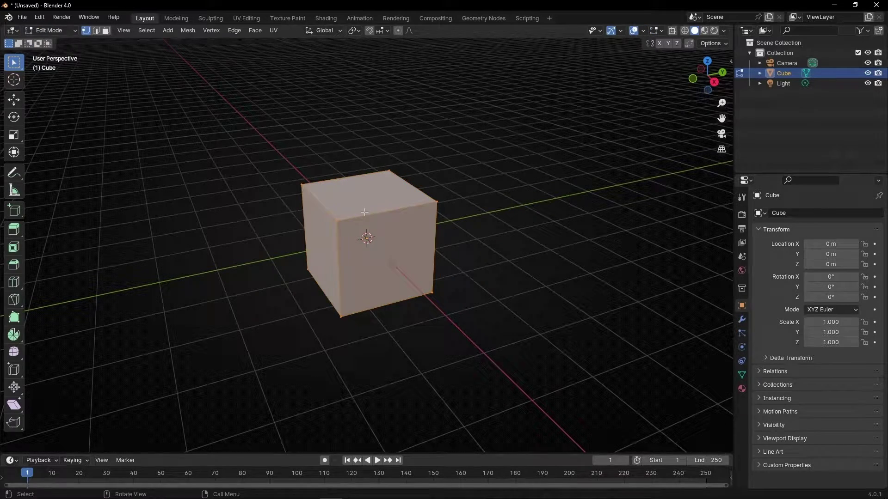
pyautogui.scroll(2, 447, 220)
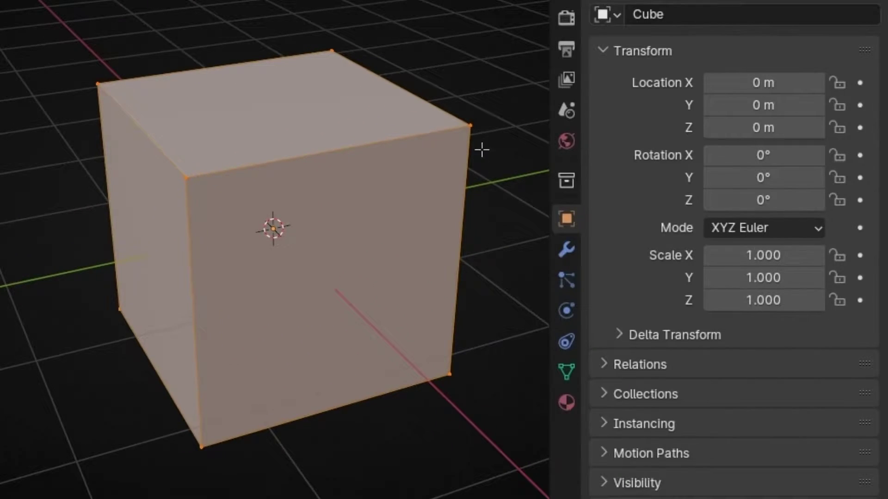
pyautogui.moveTo(501, 98); pyautogui.dragTo(458, 141)
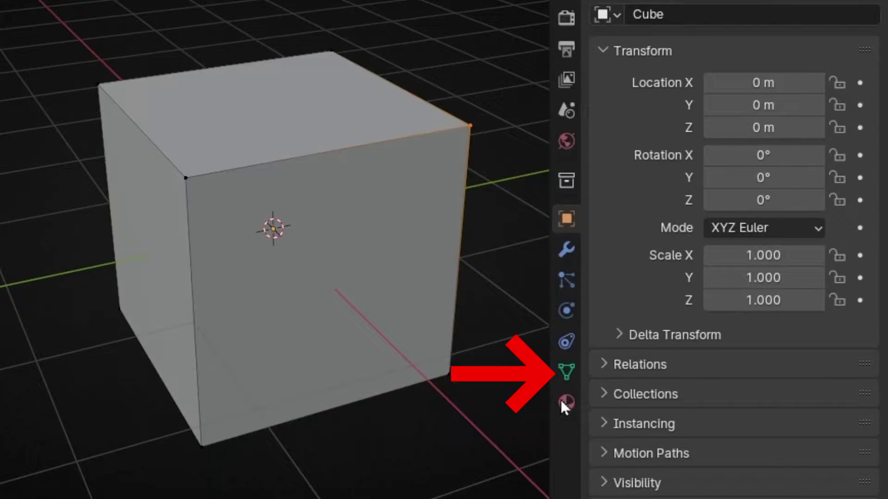
# Step: Add a vertex group, assign the corner vertex to it, verify with Select, and rename it 'Vertex 1'
pyautogui.click(565, 380)
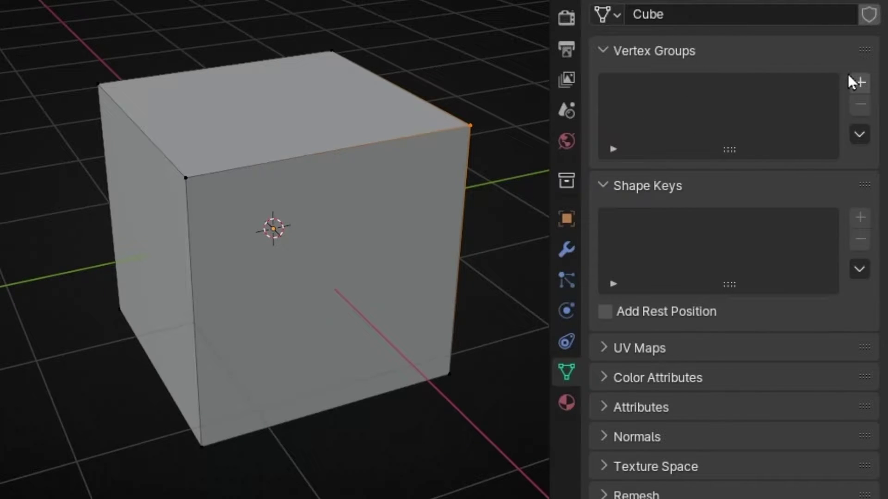
pyautogui.click(858, 83)
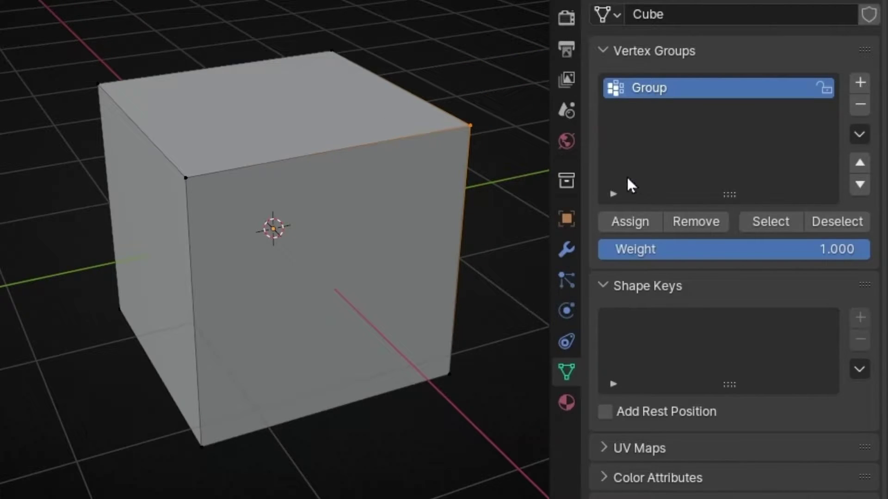
pyautogui.click(625, 220)
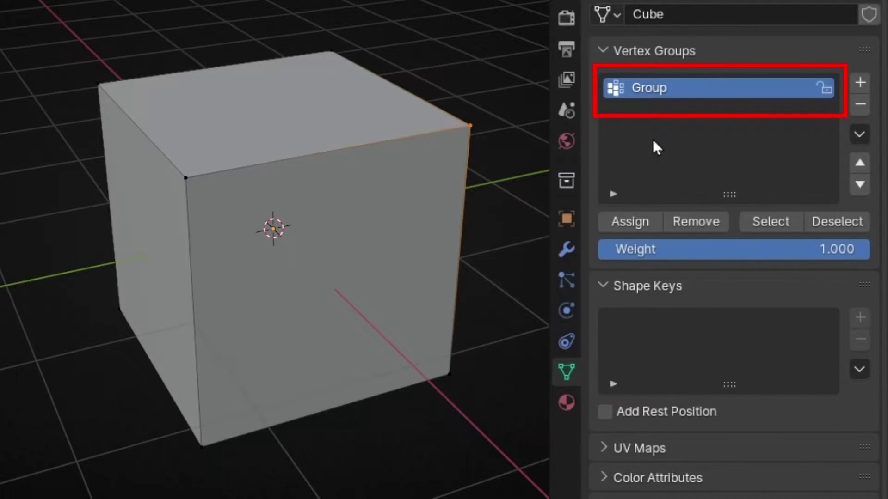
pyautogui.keyDown('shift'); pyautogui.moveTo(574, 71); pyautogui.dragTo(537, 70, button='middle'); pyautogui.keyUp('shift')
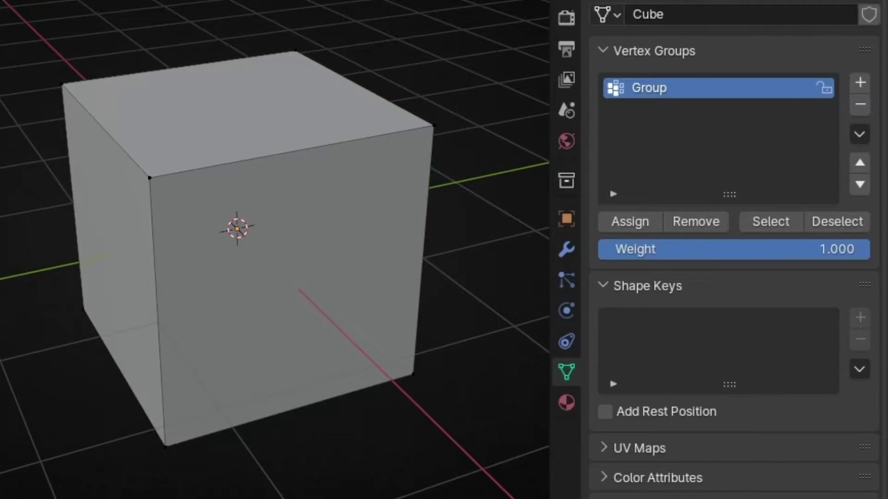
pyautogui.click(769, 224)
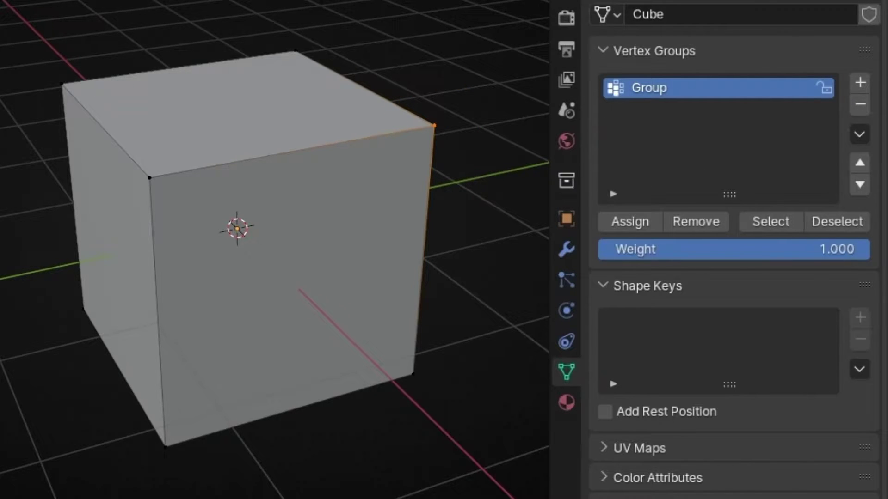
pyautogui.doubleClick(677, 89)
pyautogui.write('Vertex 1')
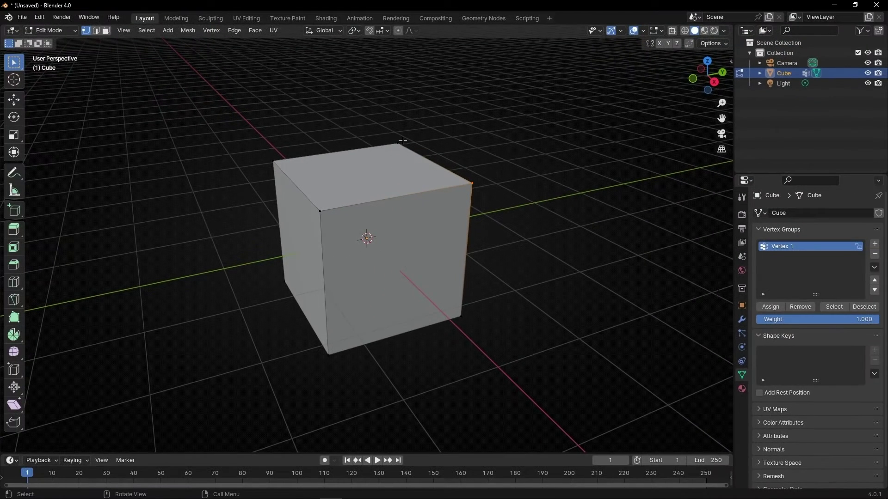
# Step: Return the cube to Object Mode and add a Hook modifier to it via modifier search
pyautogui.click(51, 30)
pyautogui.click(46, 42)
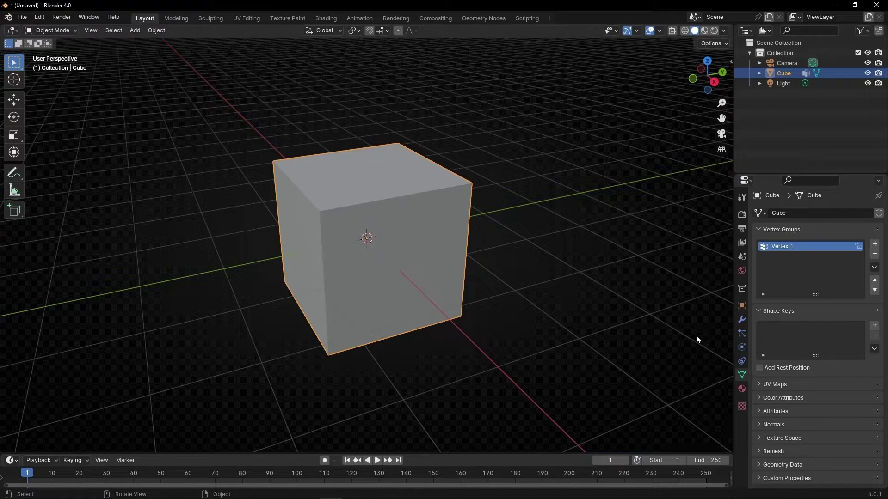
pyautogui.click(742, 319)
pyautogui.click(778, 217)
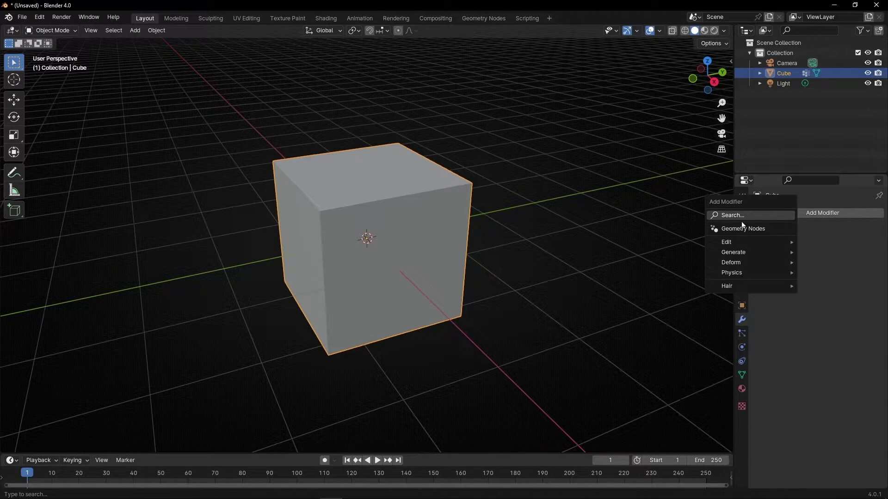
pyautogui.click(741, 215)
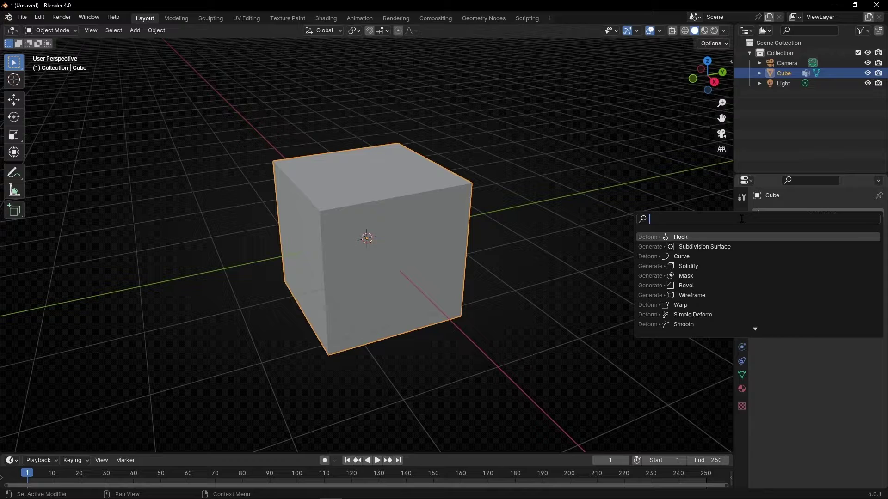
pyautogui.write('hook')
pyautogui.press('Return')
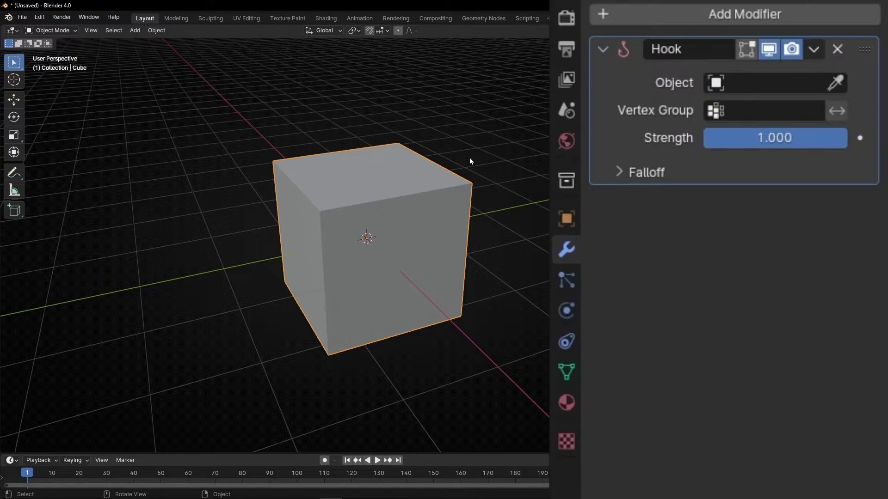
# Step: Add a Plain Axes empty and move it up and to the right of the cube
pyautogui.click(140, 32)
pyautogui.moveTo(170, 142)
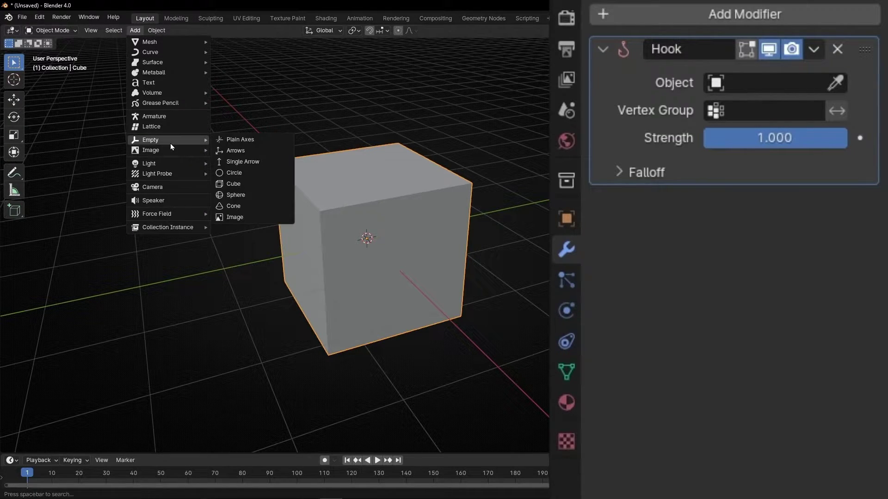
pyautogui.click(252, 145)
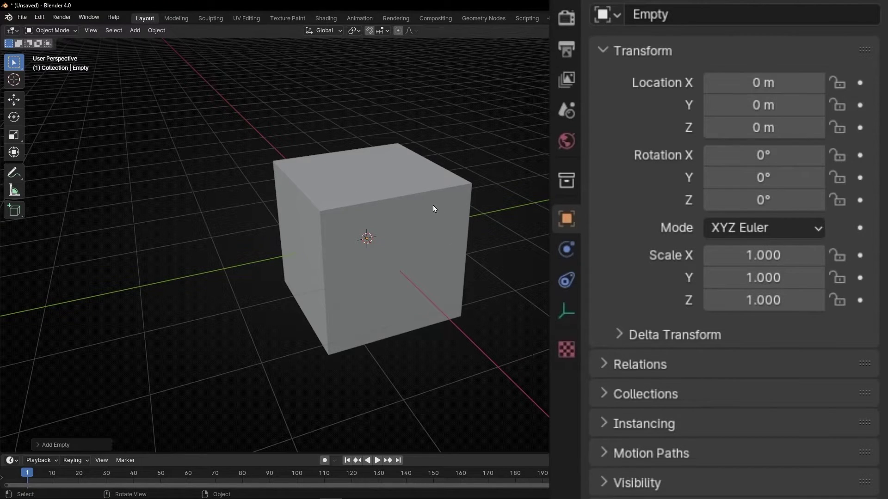
pyautogui.press('g')
pyautogui.press('Return')
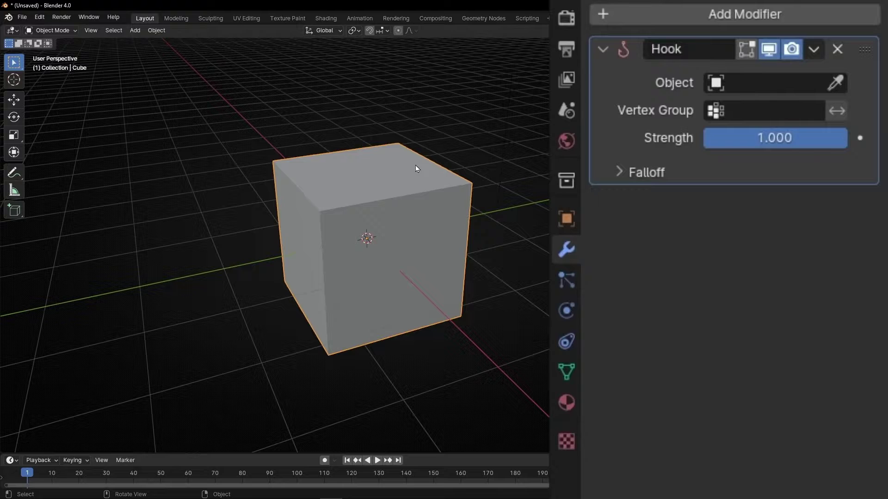
# Step: Set the Hook modifier's target object to Empty, then reselect the cube
pyautogui.click(792, 84)
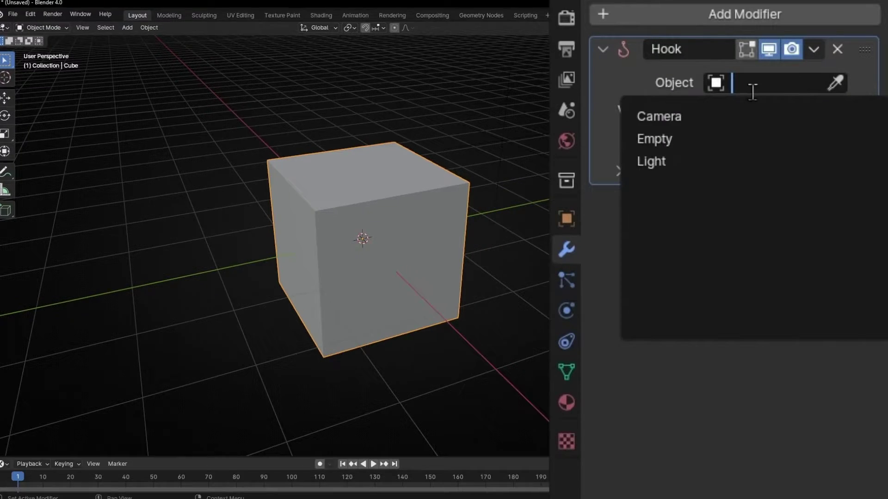
pyautogui.click(694, 140)
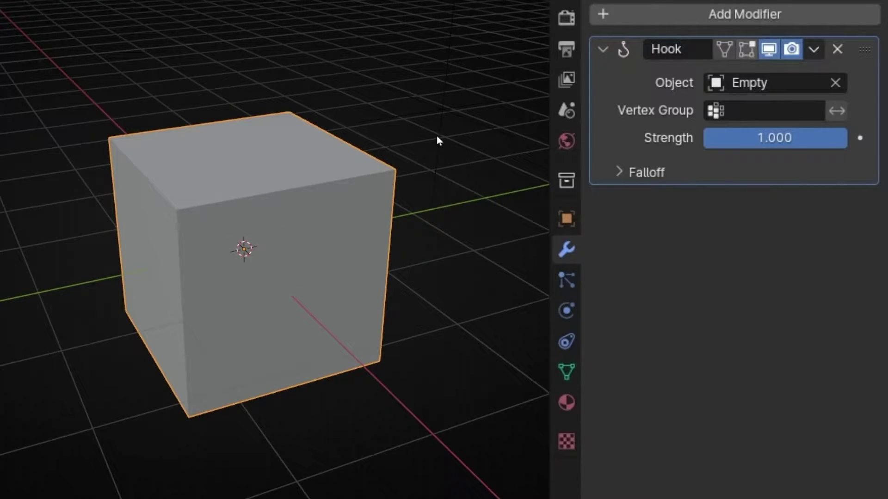
pyautogui.click(442, 106)
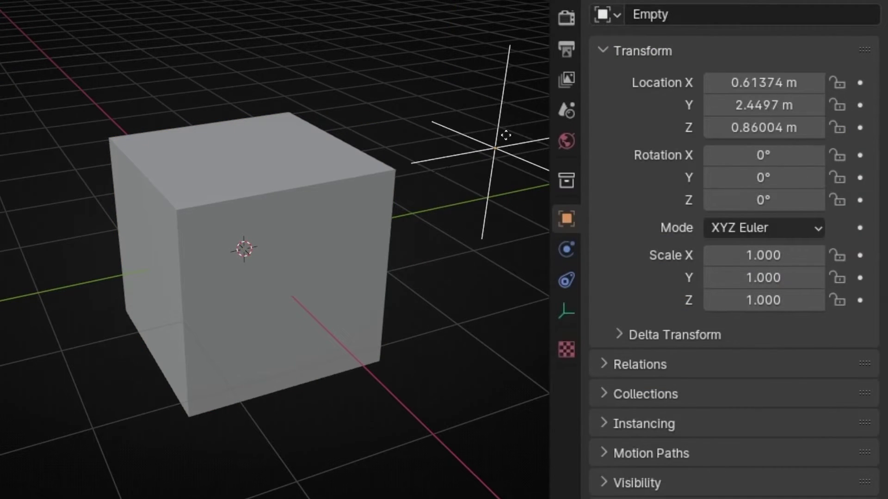
pyautogui.rightClick(496, 122)
pyautogui.click(372, 176)
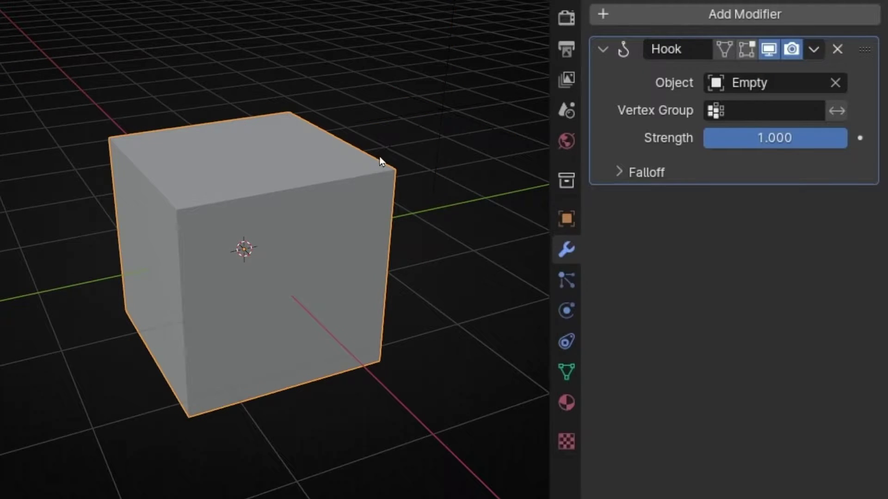
# Step: Limit the hook to the Vertex 1 group and move the empty to test the corner pull
pyautogui.click(782, 111)
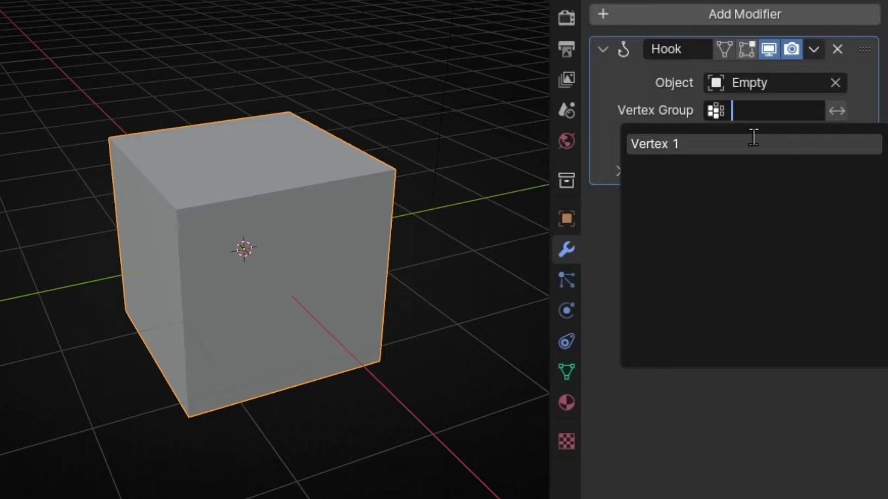
pyautogui.click(705, 141)
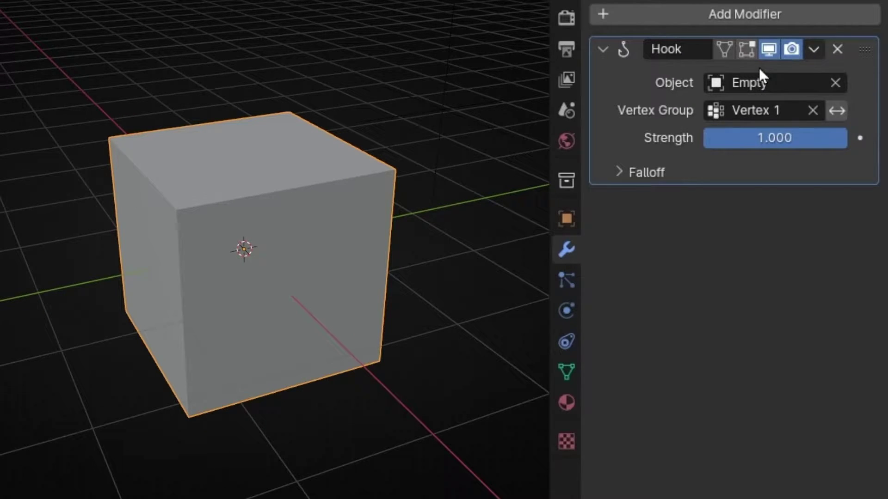
pyautogui.click(438, 106)
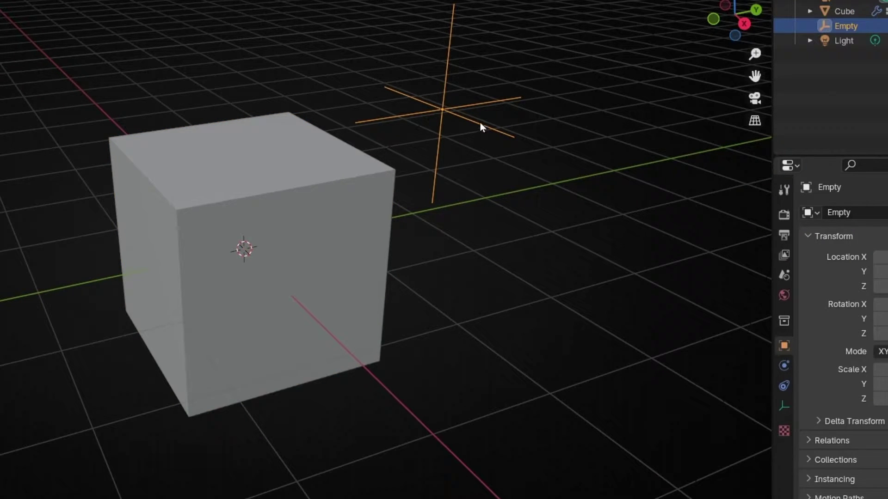
pyautogui.press('g')
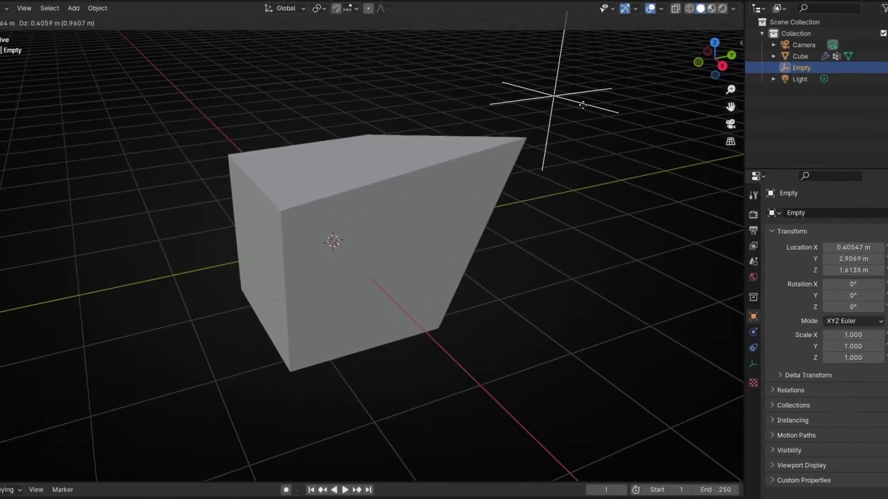
# Step: Cancel the test move and insert a location keyframe for the empty at frame 1
pyautogui.rightClick(537, 139)
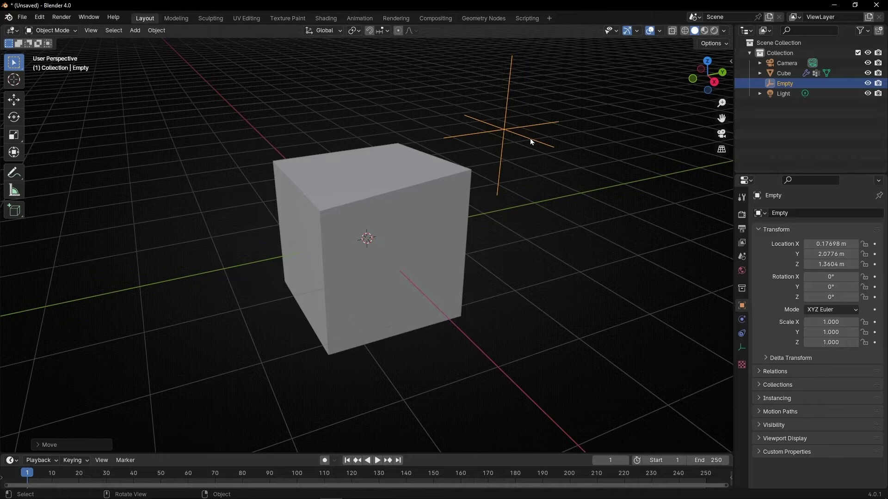
pyautogui.press('n')
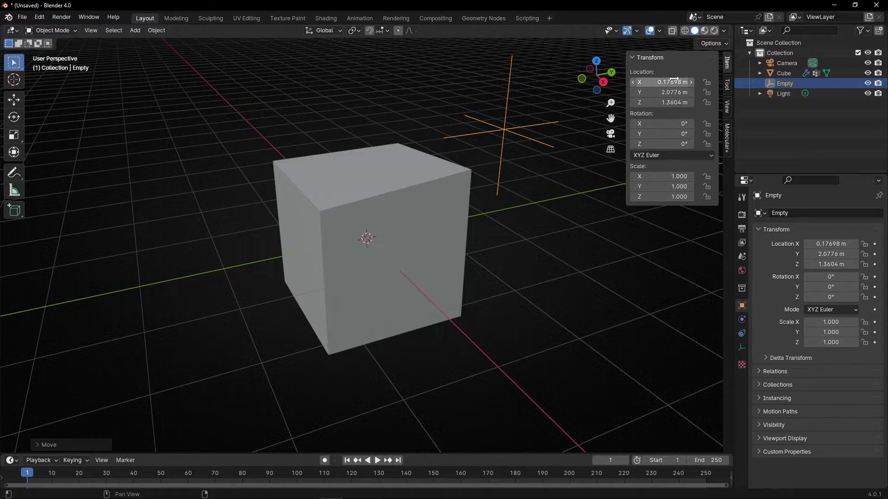
pyautogui.hotkey('ctrl', 'z')
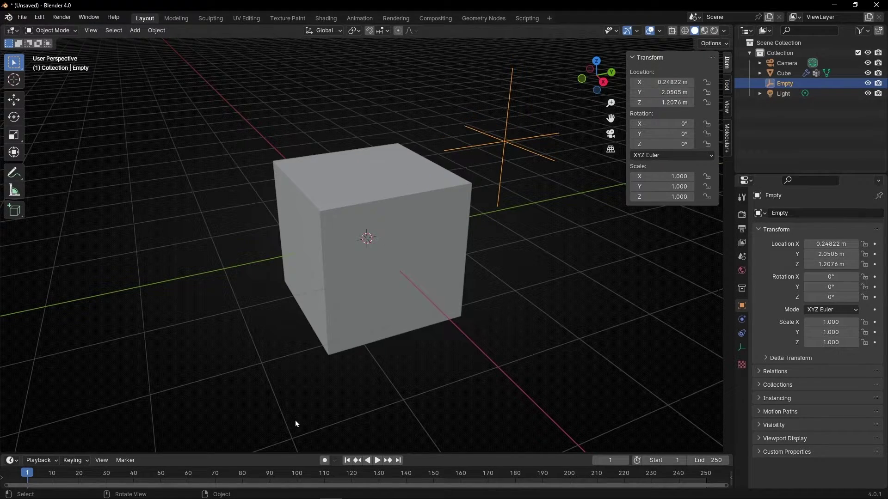
pyautogui.moveTo(292, 455); pyautogui.dragTo(293, 404)
pyautogui.rightClick(656, 98)
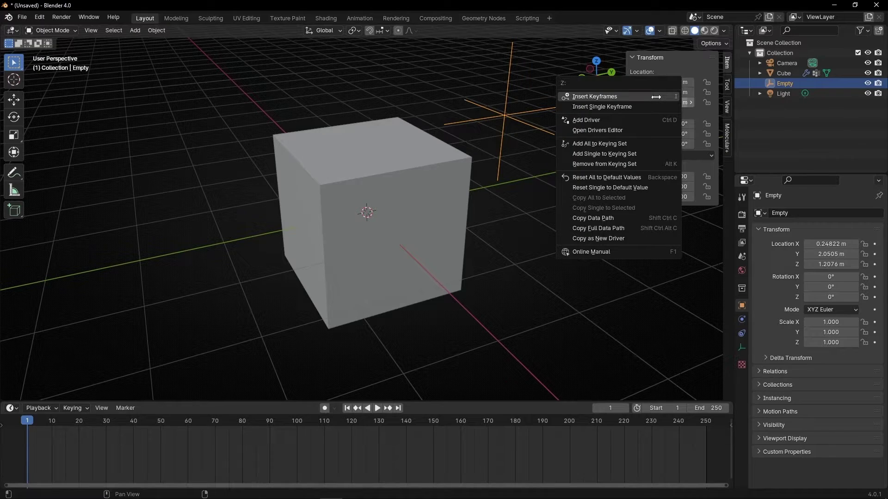
pyautogui.click(633, 97)
# Step: At frame 44, raise the empty's Z location to 2.4876 m and keyframe it
pyautogui.moveTo(105, 424); pyautogui.dragTo(145, 425)
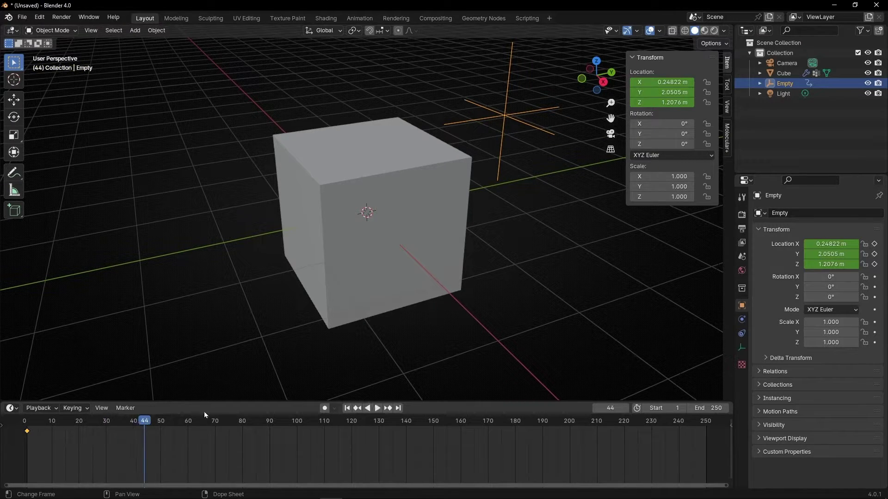
pyautogui.moveTo(662, 103); pyautogui.dragTo(698, 103)
pyautogui.rightClick(656, 102)
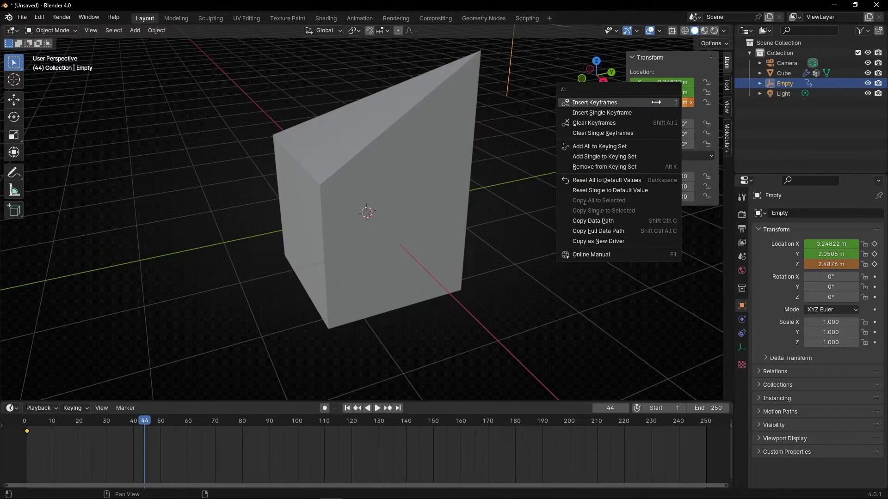
pyautogui.click(616, 102)
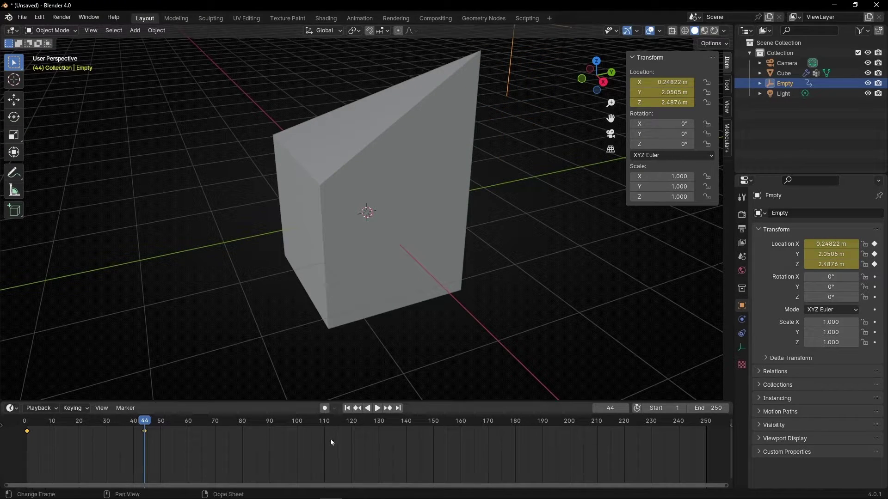
# Step: Play the animation from frame 1, stop it, and delete the hook empty
pyautogui.click(347, 409)
pyautogui.press('space')
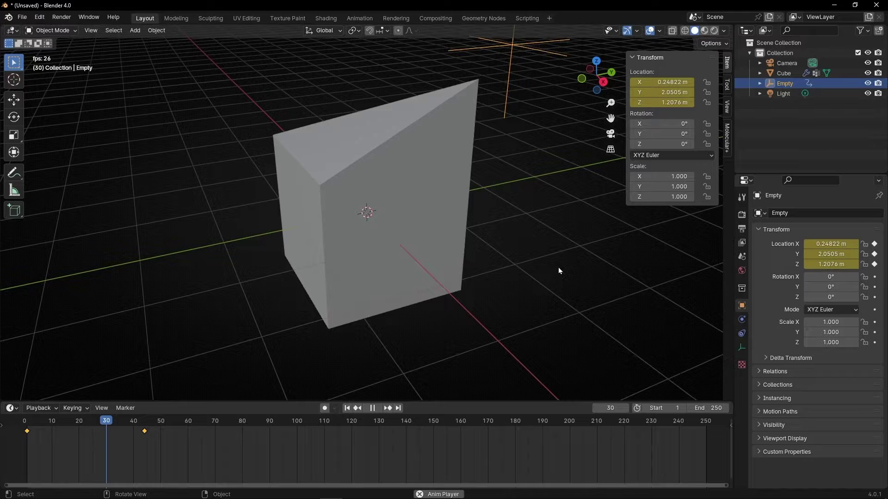
pyautogui.press('space')
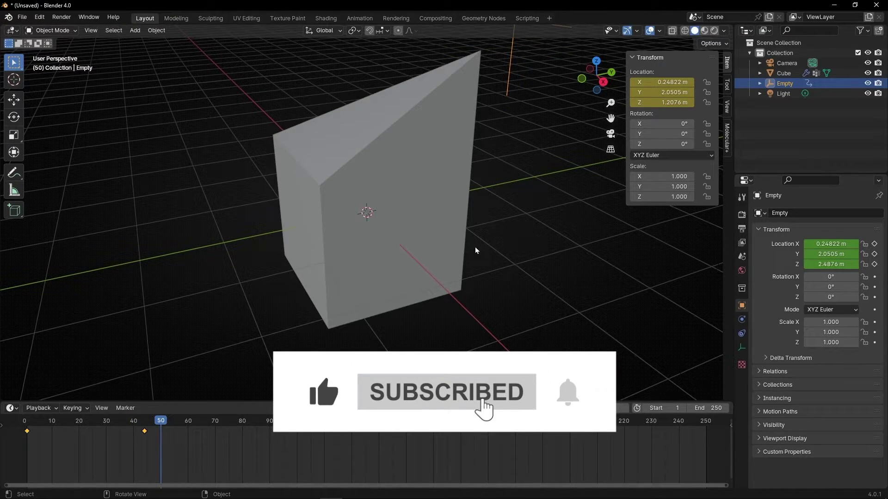
pyautogui.press('Delete')
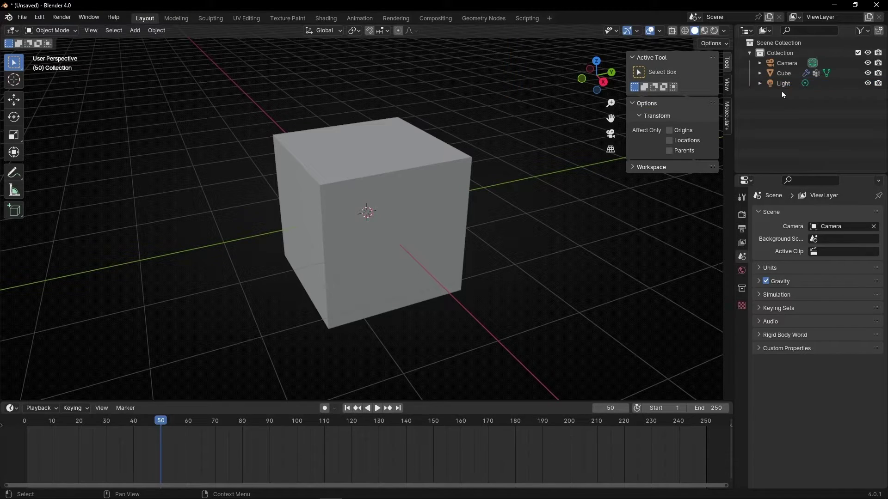
# Step: Remove the cube's Hook modifier, enter Edit Mode, and box-select the two front-top vertices
pyautogui.click(379, 173)
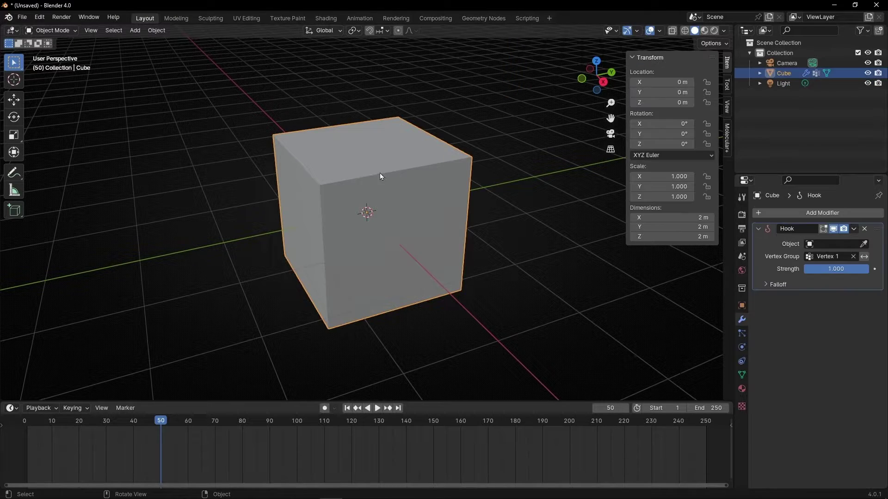
pyautogui.click(864, 229)
pyautogui.press('n')
pyautogui.press('Tab')
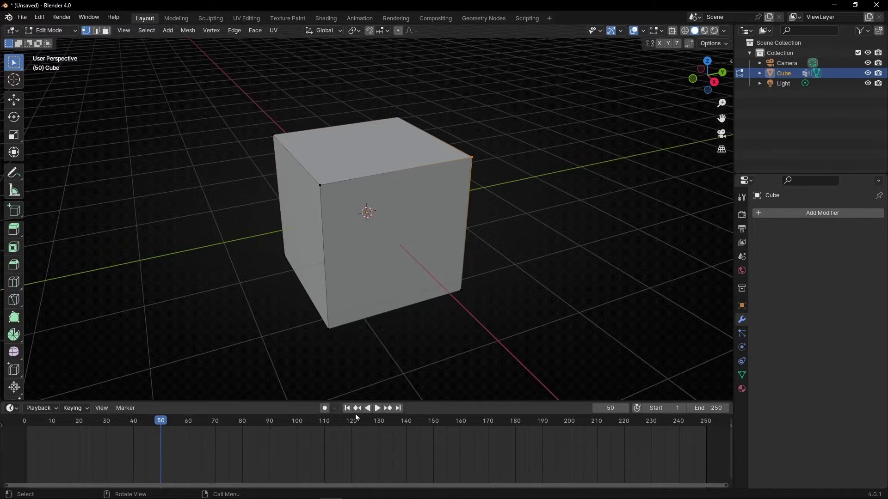
pyautogui.click(346, 408)
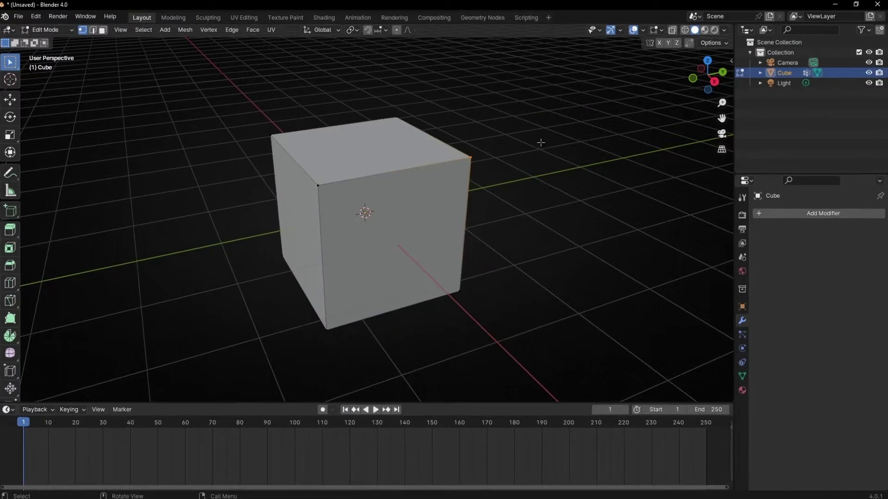
pyautogui.moveTo(474, 155); pyautogui.dragTo(294, 194)
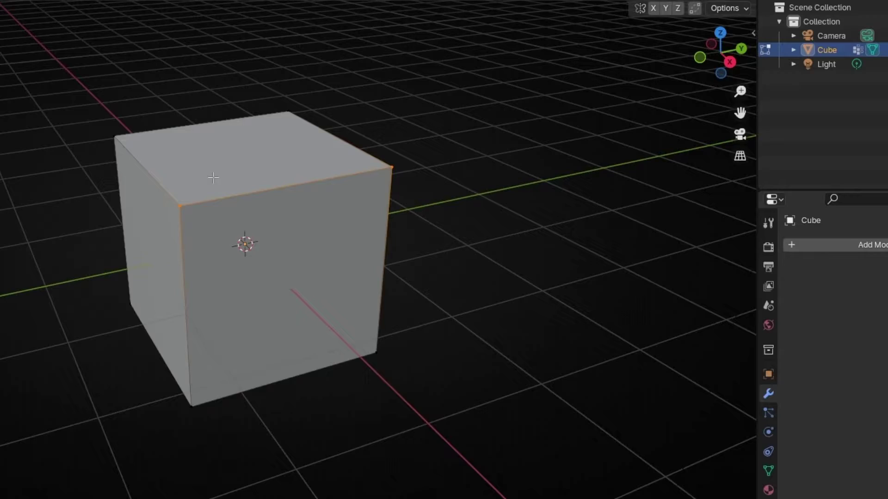
# Step: Add a new vertex group in Object Data properties and name it '2 Vertex'
pyautogui.click(771, 481)
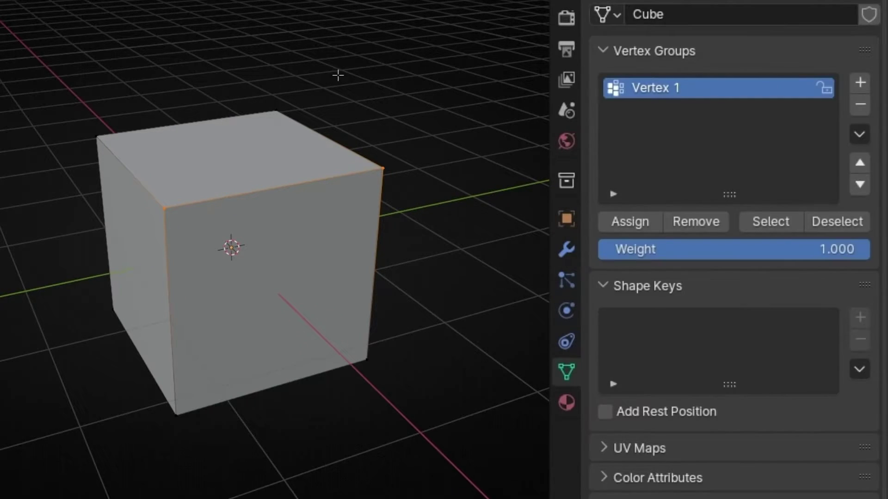
pyautogui.click(860, 83)
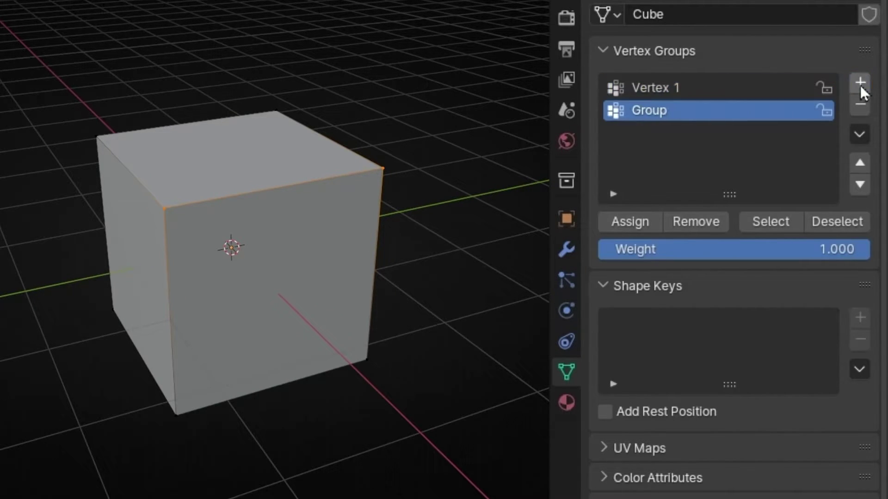
pyautogui.doubleClick(687, 109)
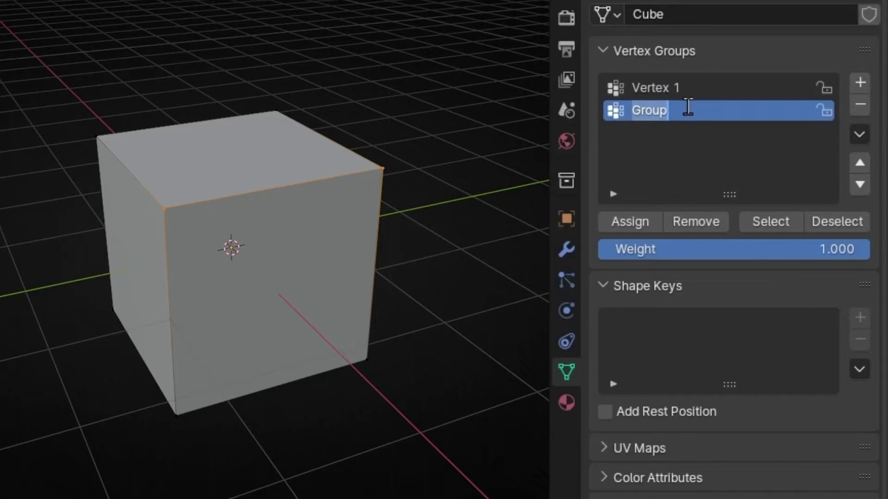
pyautogui.write('2 Vertex')
pyautogui.press('Return')
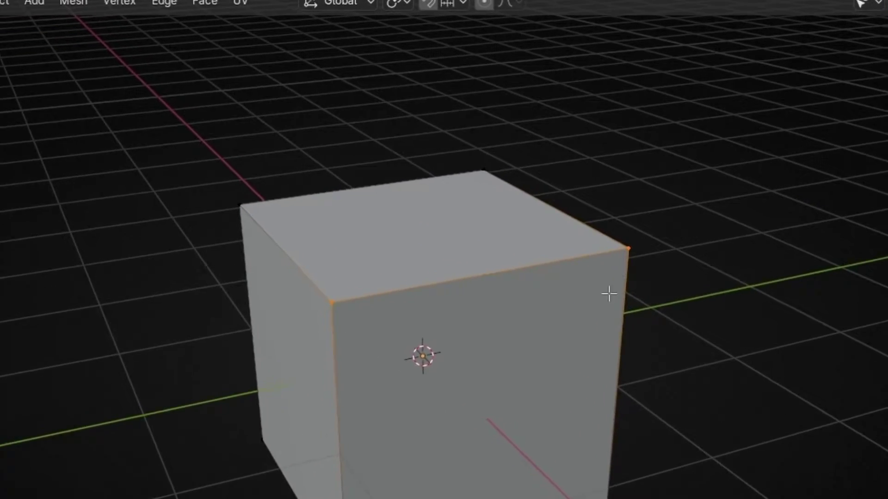
# Step: Hook the selected front-top vertices to a new object with Vertex > Hooks
pyautogui.click(82, 2)
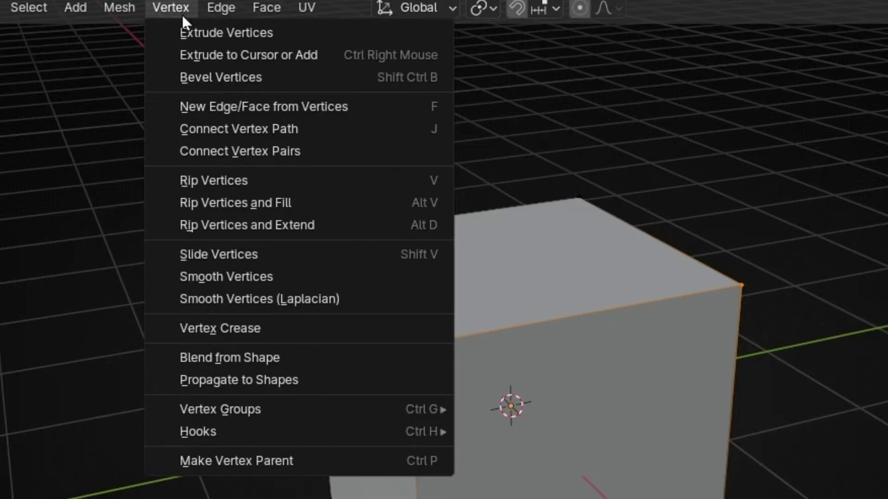
pyautogui.moveTo(259, 410)
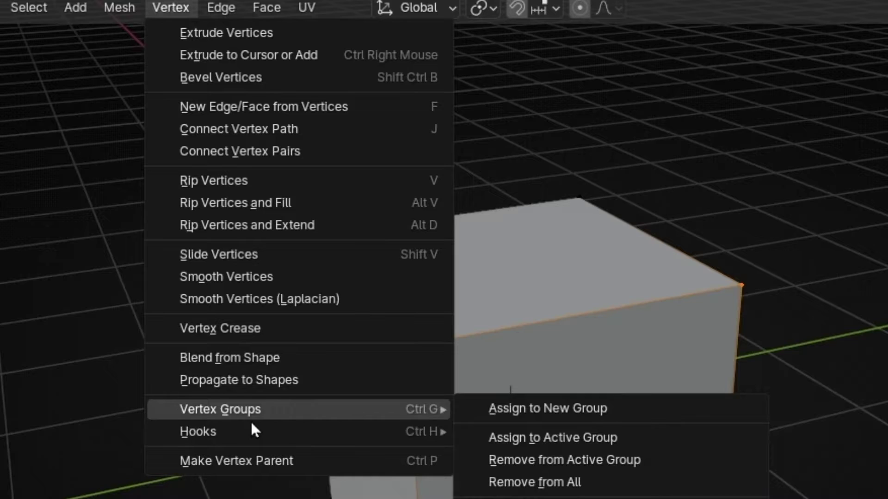
pyautogui.moveTo(413, 426)
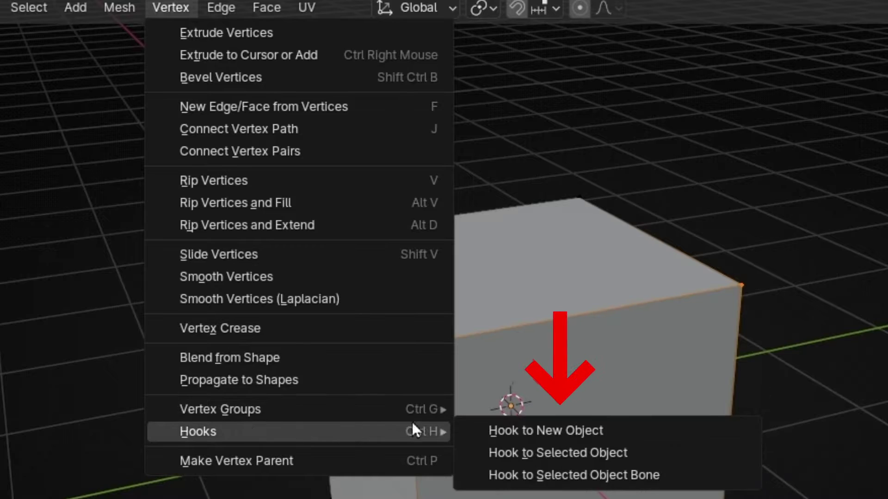
pyautogui.click(691, 430)
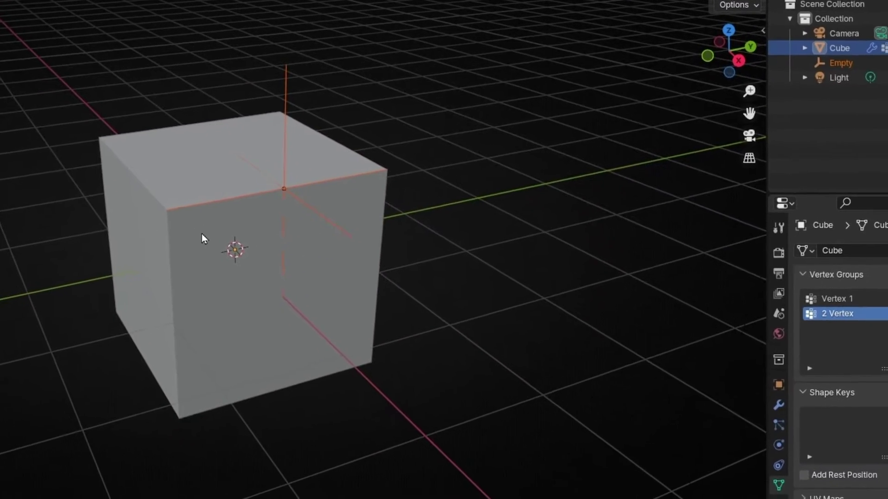
# Step: Set the cube's Hook-Empty modifier vertex group to 2 Vertex
pyautogui.click(202, 234)
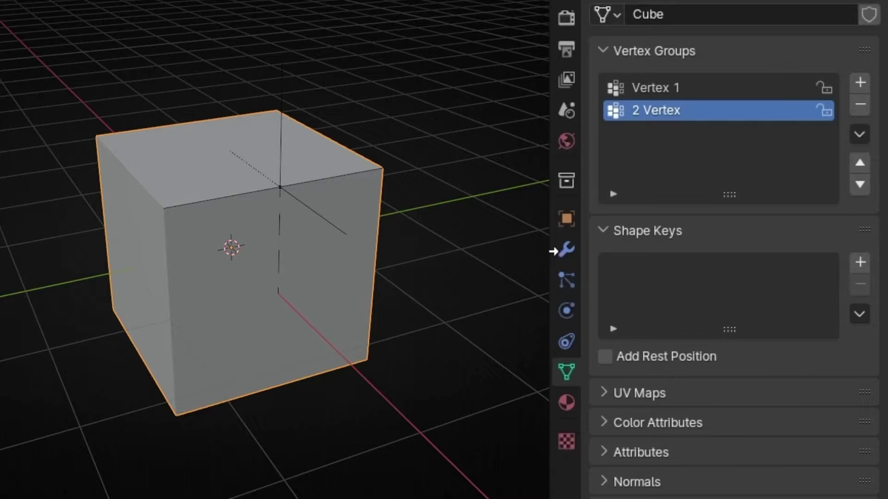
pyautogui.click(561, 252)
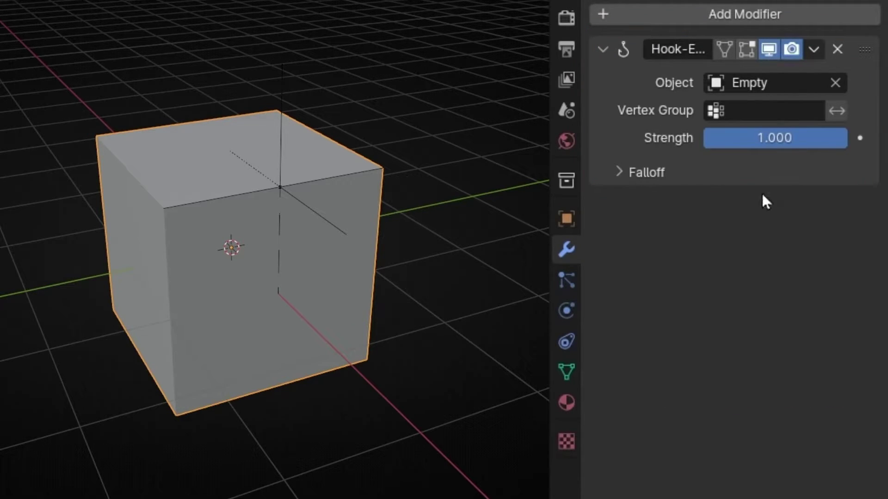
pyautogui.click(763, 116)
pyautogui.click(693, 165)
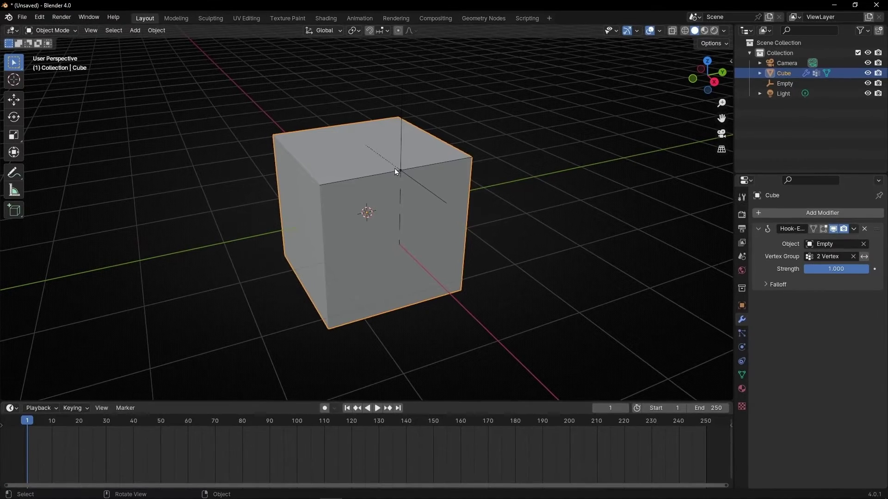
# Step: Move the hook empty to test the deformation, then cancel and undo the move
pyautogui.click(398, 170)
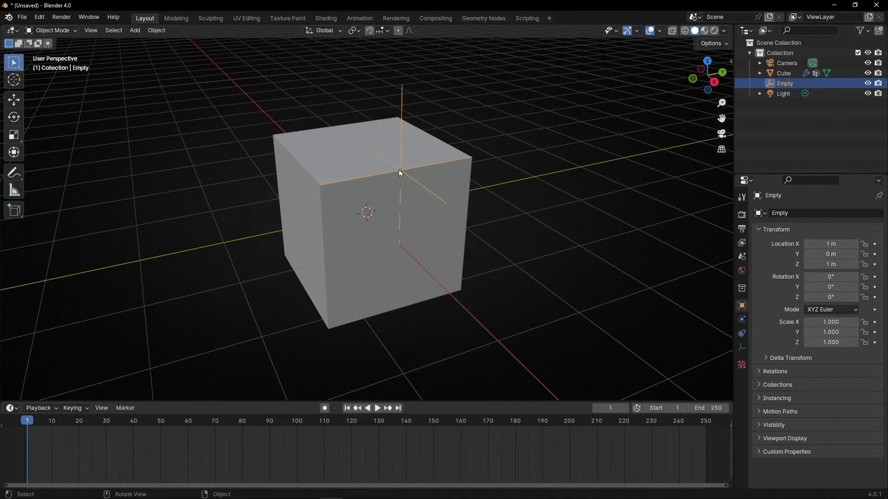
pyautogui.press('g')
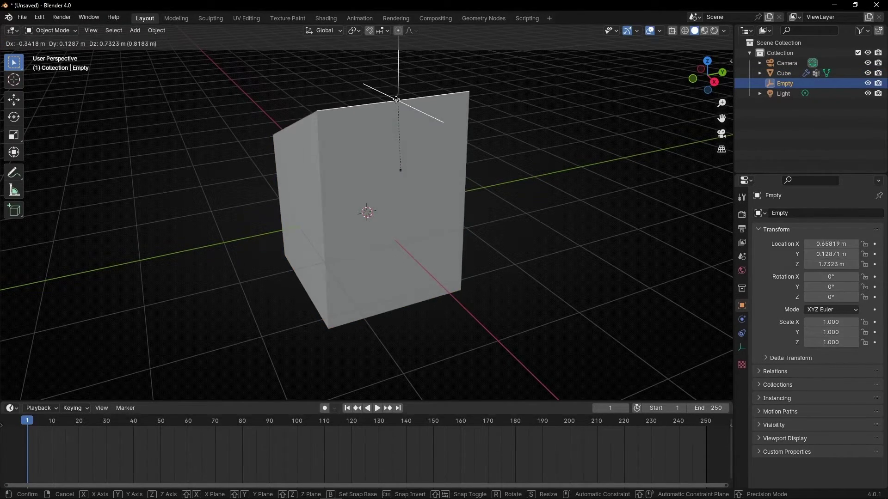
pyautogui.click(394, 147)
pyautogui.moveTo(394, 147); pyautogui.dragTo(430, 191, button='middle')
pyautogui.press('g')
pyautogui.press('Escape')
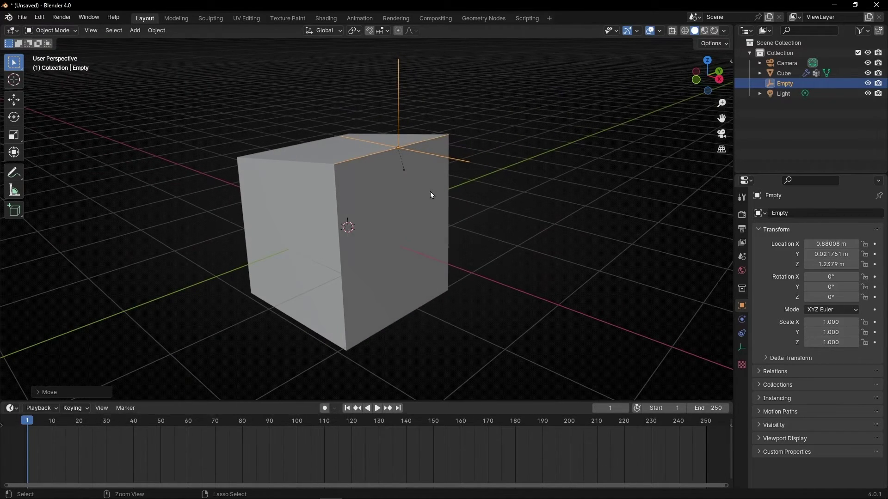
pyautogui.hotkey('ctrl', 'z')
# Step: Delete the Empty, Light and Camera from the Outliner, leaving only the cube selected
pyautogui.moveTo(829, 113); pyautogui.dragTo(800, 86)
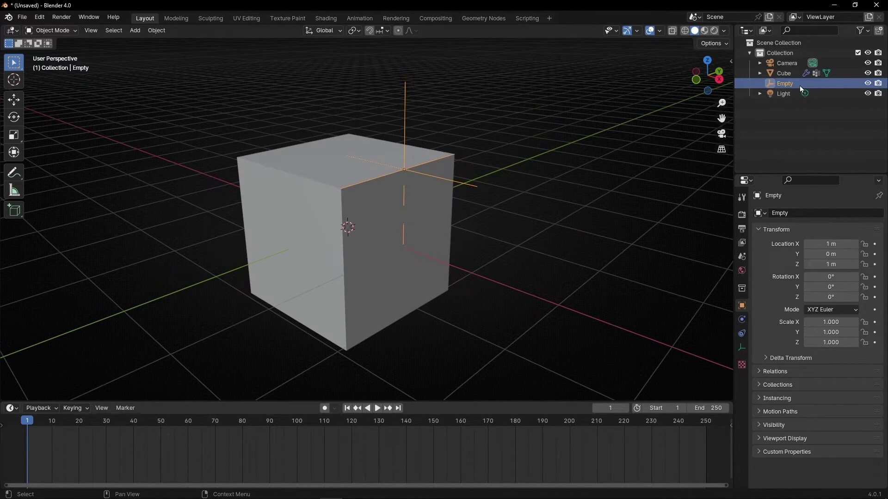
pyautogui.press('x')
pyautogui.click(826, 63)
pyautogui.press('x')
pyautogui.click(792, 64)
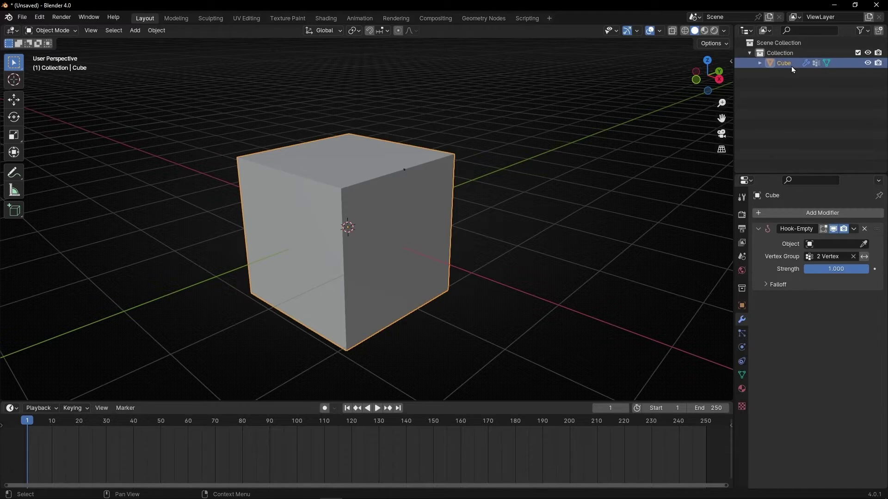
# Step: Remove the Hook-Empty modifier, select the four top-face vertices, and hook them to a new empty
pyautogui.click(864, 229)
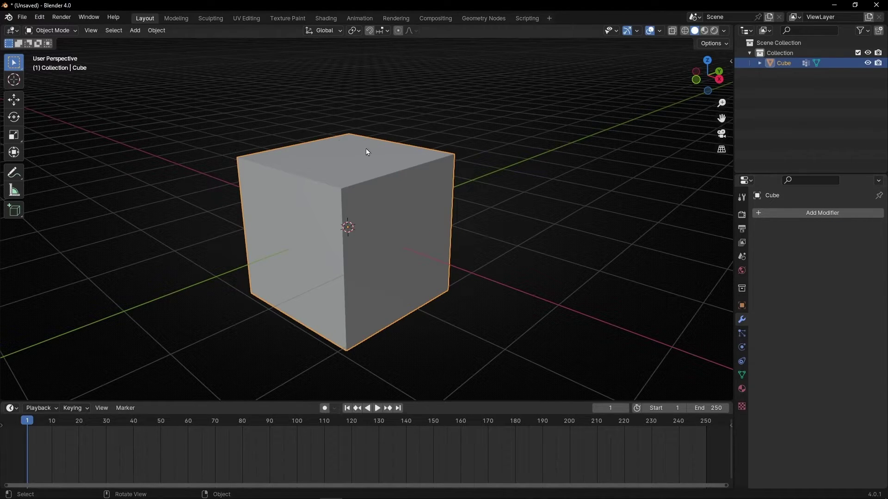
pyautogui.press('Tab')
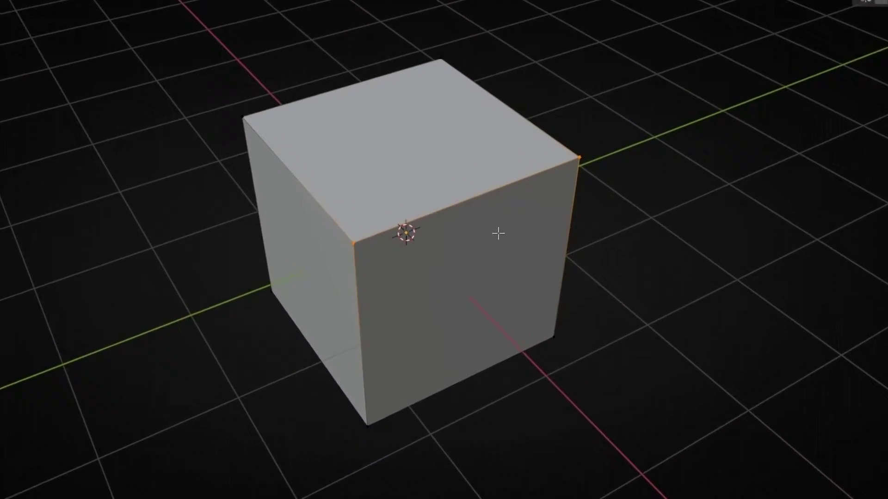
pyautogui.click(233, 116)
pyautogui.keyDown('shift'); pyautogui.click(469, 47); pyautogui.keyUp('shift')
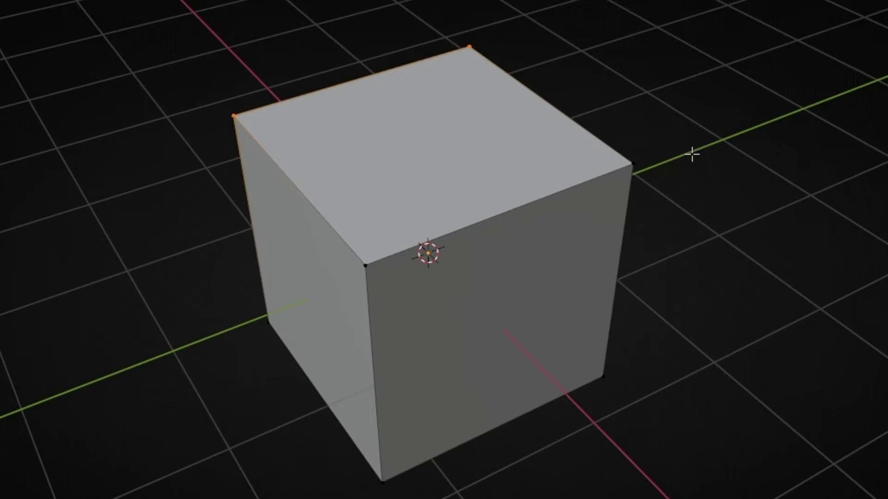
pyautogui.keyDown('shift'); pyautogui.click(633, 163); pyautogui.keyUp('shift')
pyautogui.keyDown('shift'); pyautogui.click(367, 265); pyautogui.keyUp('shift')
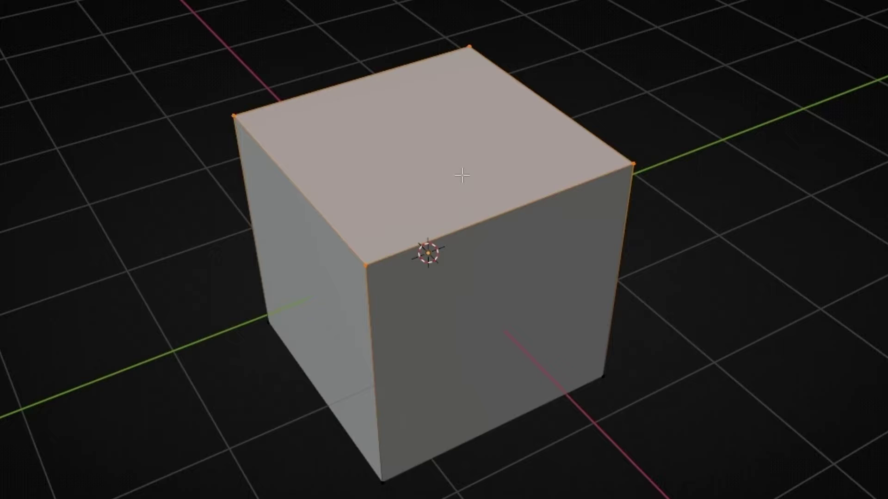
pyautogui.hotkey('ctrl', 'h')
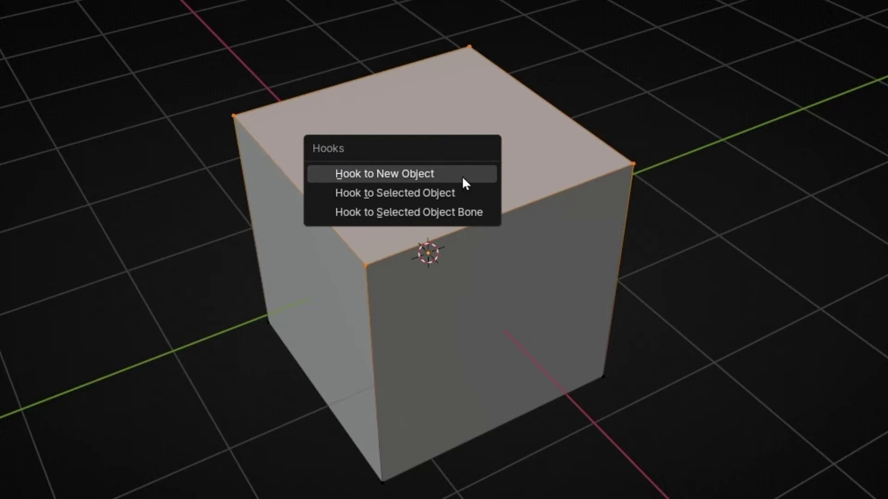
pyautogui.click(463, 177)
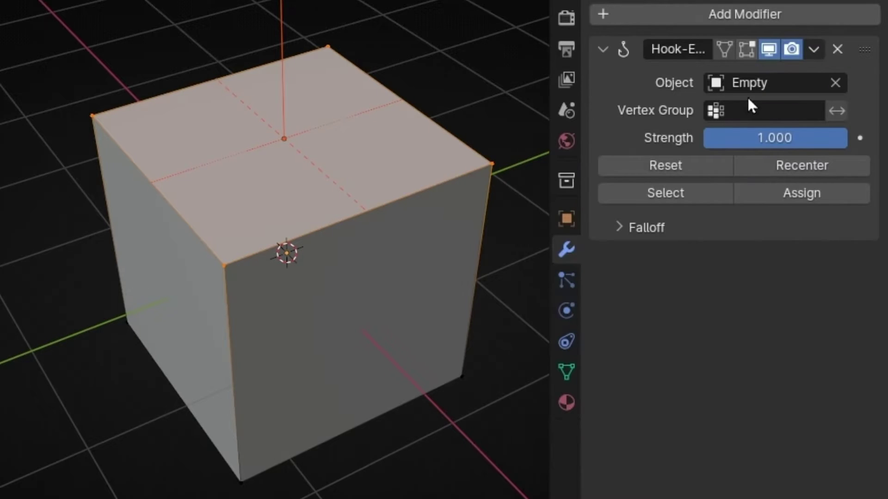
# Step: Assign the top vertices to 2 Vertex, verify with Deselect/Select, exit Edit Mode and select the empty
pyautogui.click(747, 106)
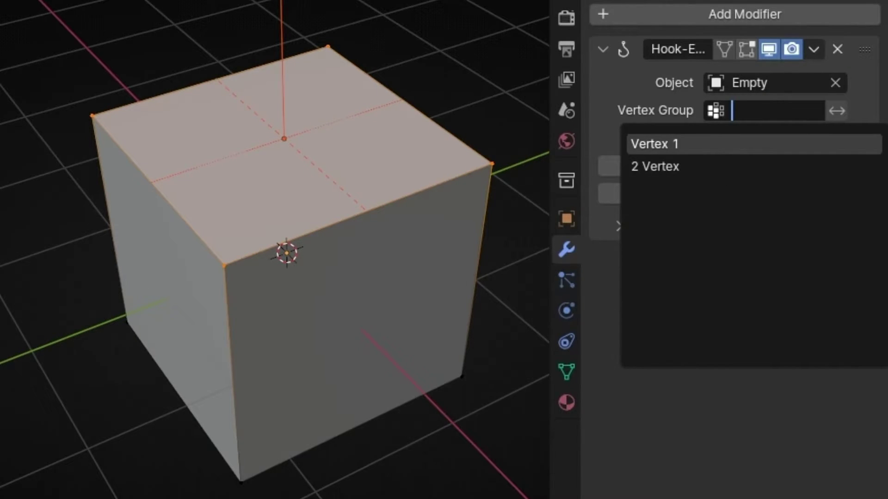
pyautogui.click(565, 370)
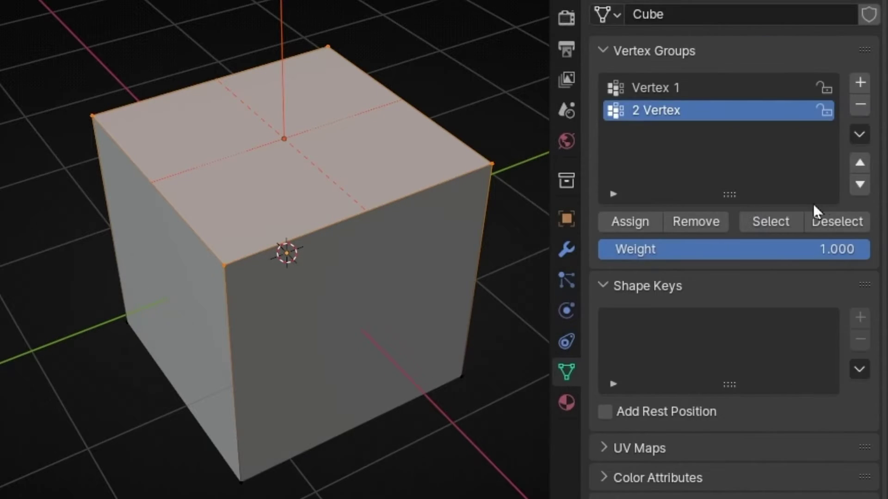
pyautogui.click(613, 221)
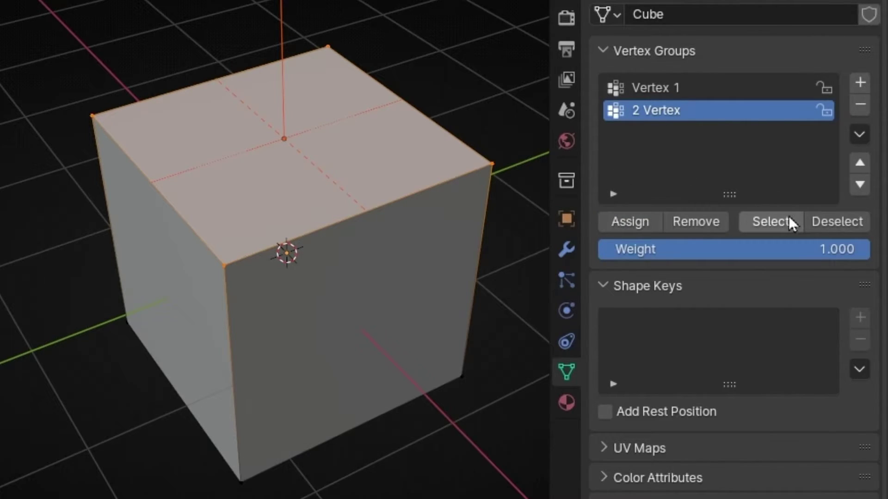
pyautogui.click(837, 222)
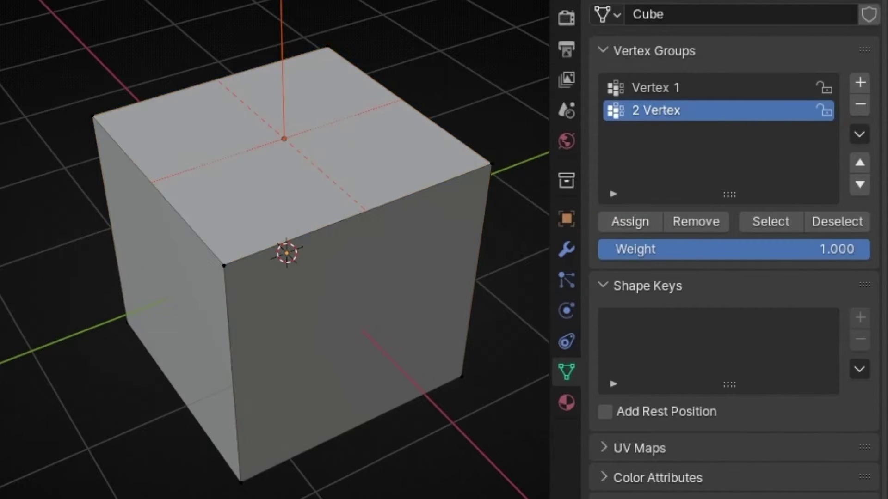
pyautogui.click(772, 219)
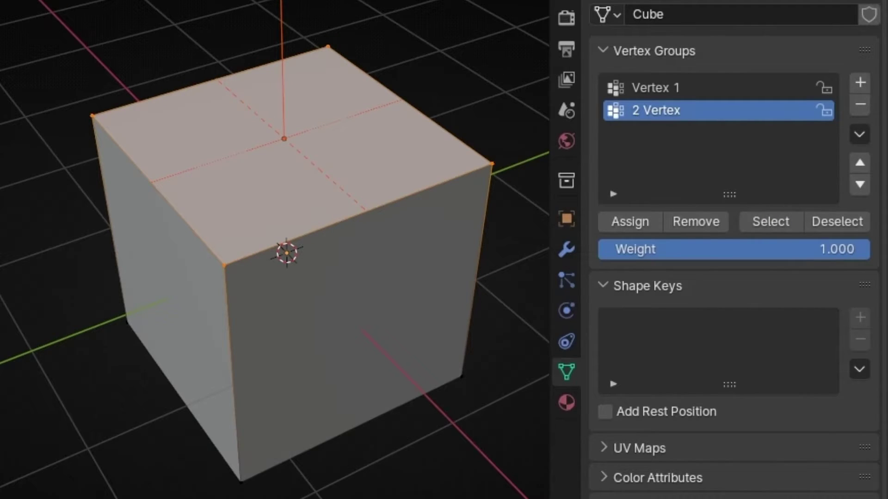
pyautogui.press('Tab')
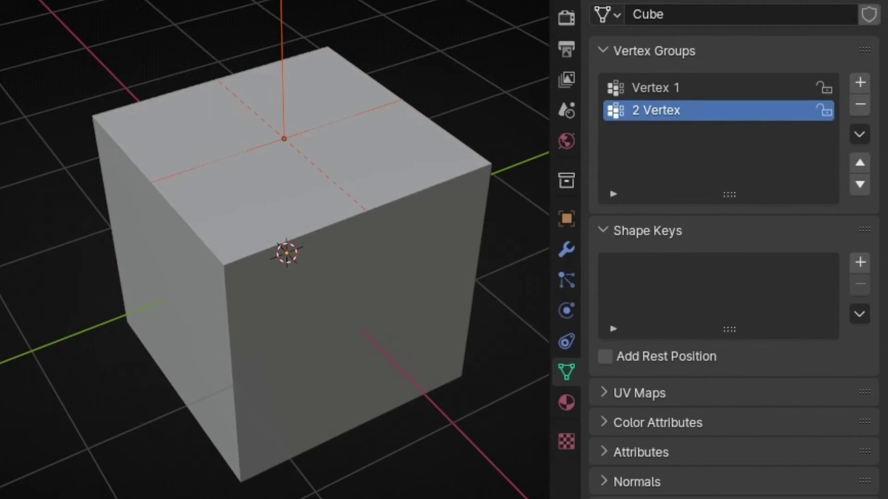
pyautogui.click(283, 92)
pyautogui.moveTo(499, 270); pyautogui.dragTo(462, 212, button='middle')
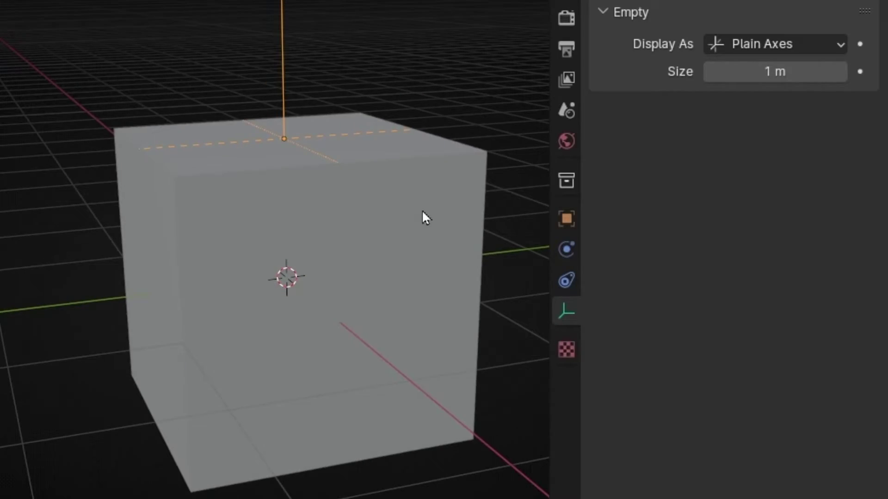
pyautogui.press('g')
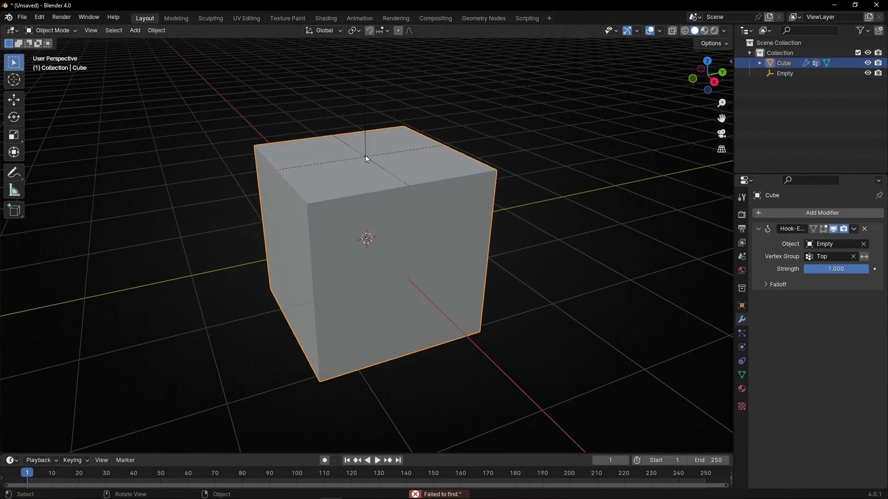
pyautogui.click(367, 158)
pyautogui.press('g')
pyautogui.press('Escape')
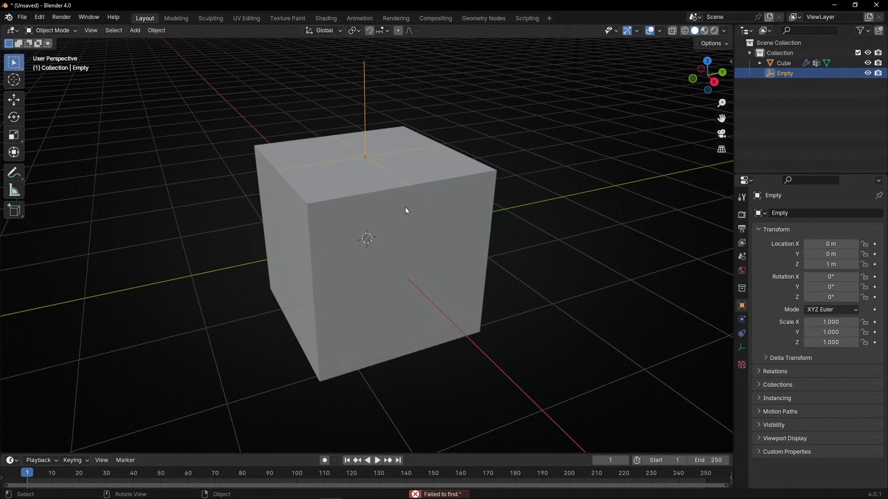
pyautogui.press('r')
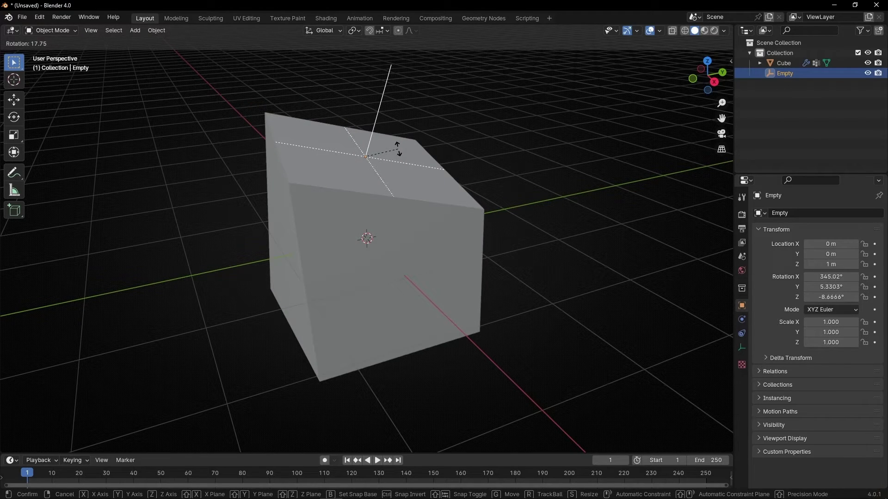
pyautogui.press('z')
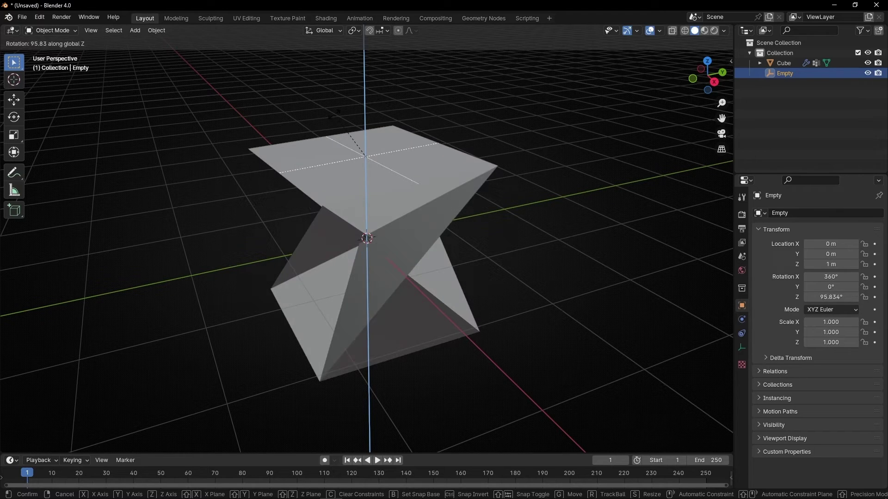
pyautogui.press('Escape')
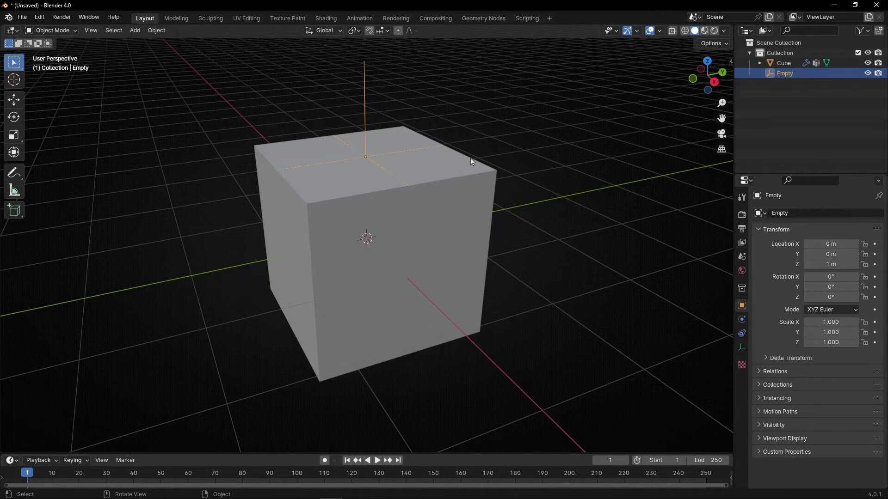
pyautogui.press('s')
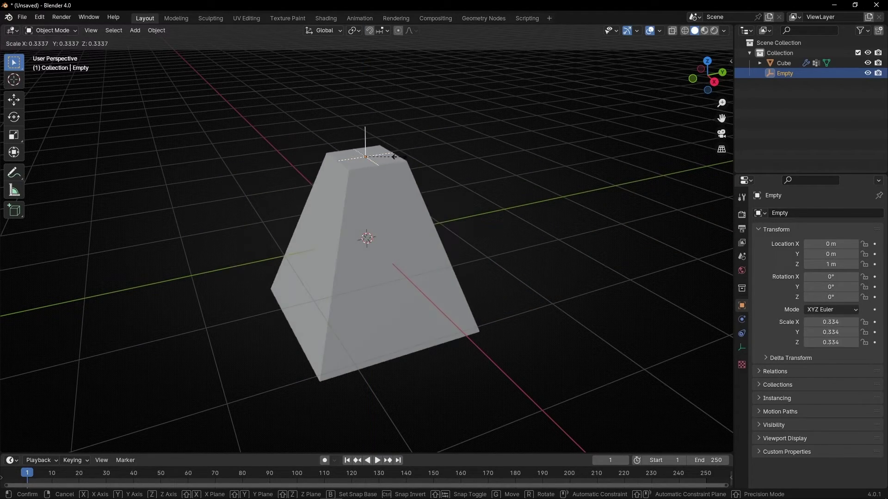
pyautogui.press('Escape')
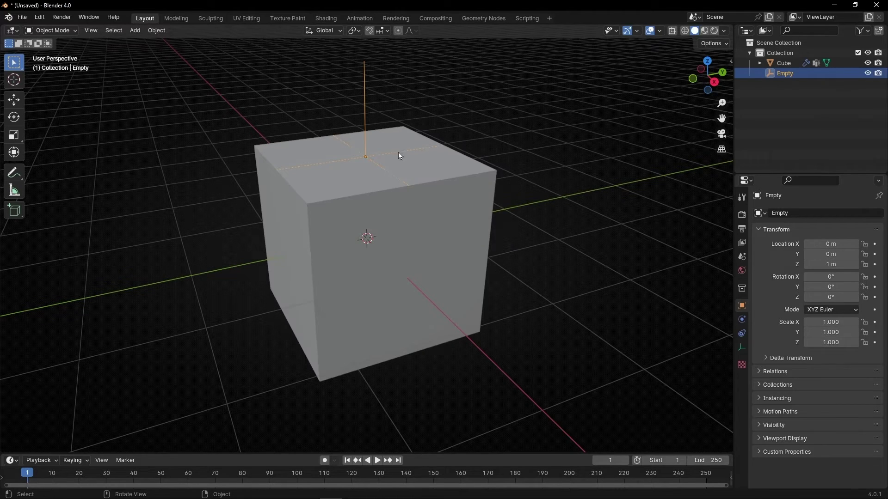
# Step: Keyframe the empty's scale at frame 1, then keyframe Scale X 0 at frame 60
pyautogui.moveTo(274, 454); pyautogui.dragTo(274, 386)
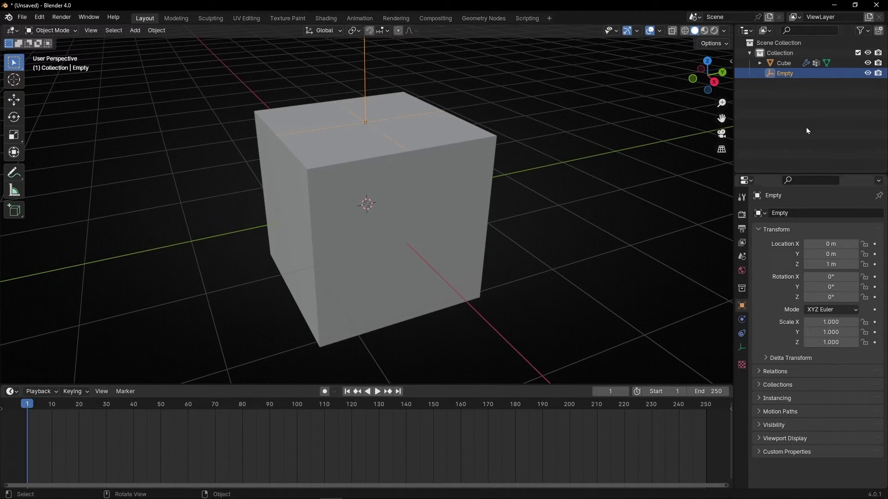
pyautogui.press('n')
pyautogui.rightClick(666, 176)
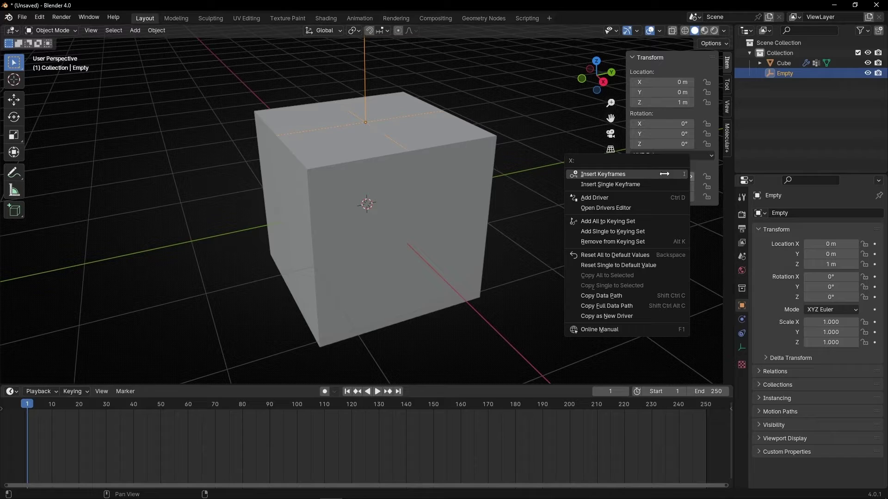
pyautogui.click(635, 179)
pyautogui.moveTo(74, 409); pyautogui.dragTo(188, 409)
pyautogui.click(671, 177)
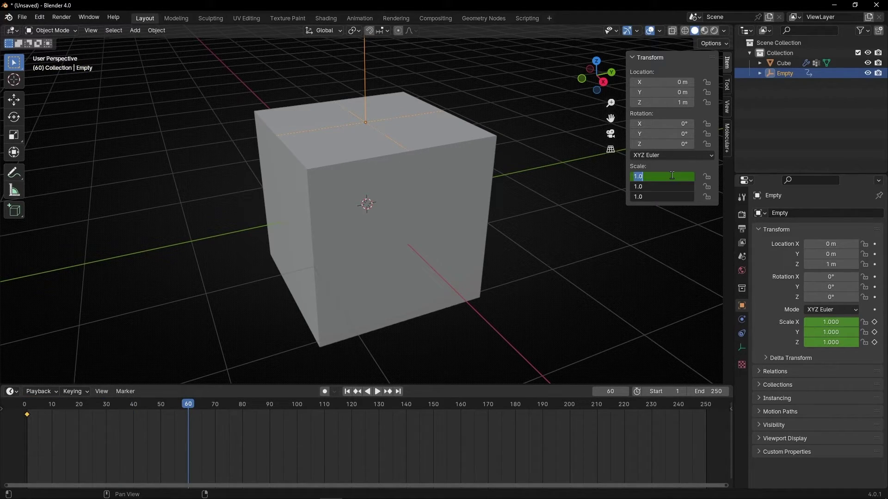
pyautogui.write('0')
pyautogui.press('Return')
pyautogui.rightClick(672, 177)
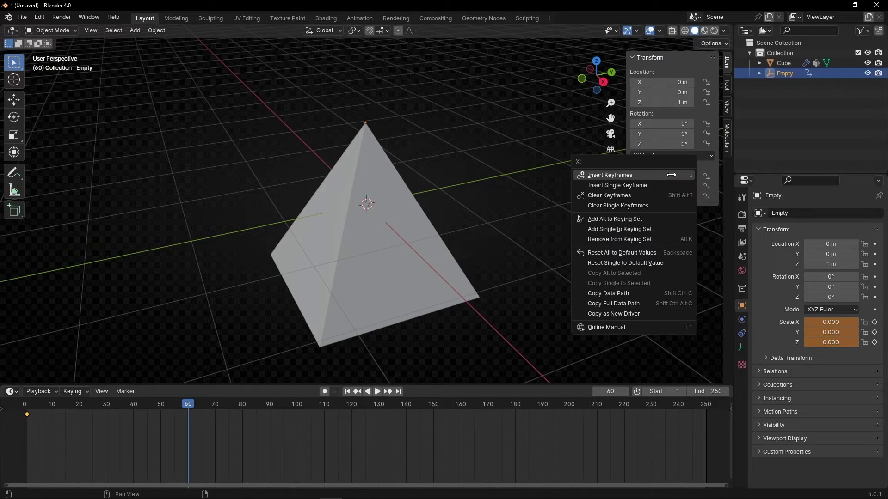
pyautogui.click(671, 176)
# Step: Play the animation from frame 1 while orbiting to watch the cube collapse into a pyramid
pyautogui.click(358, 393)
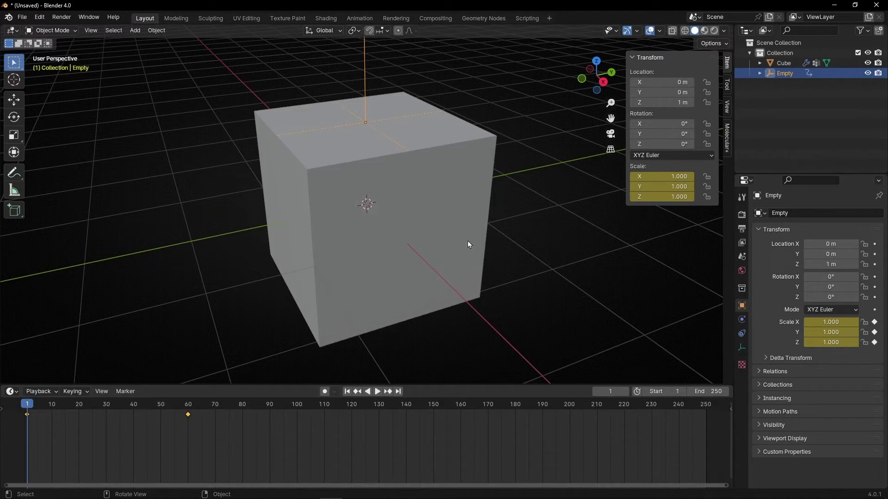
pyautogui.press('space')
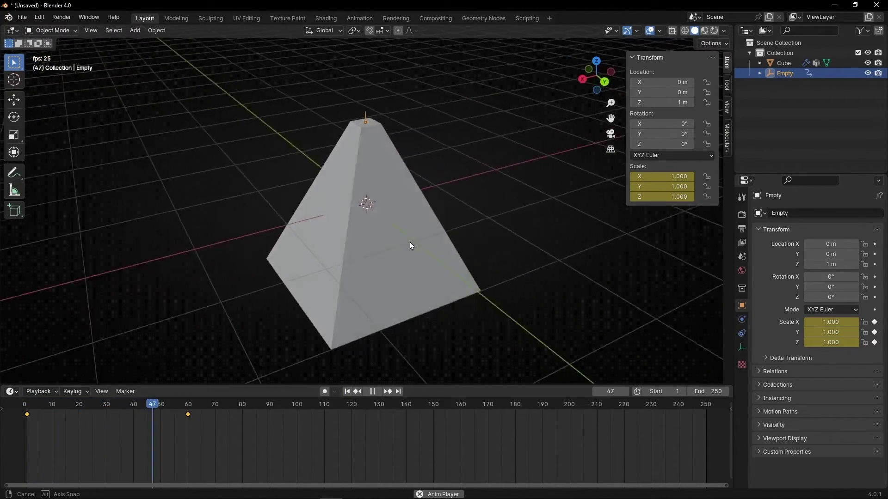
pyautogui.moveTo(297, 245); pyautogui.dragTo(545, 244, button='middle')
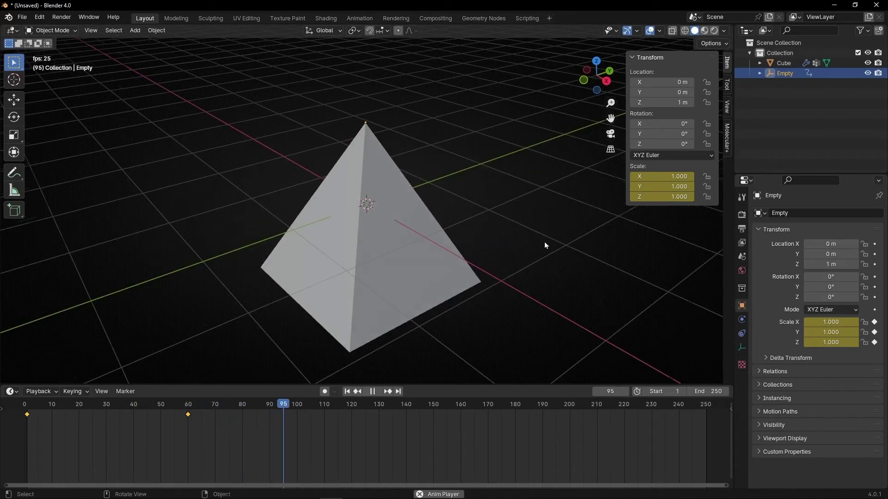
pyautogui.click(368, 391)
pyautogui.hotkey('shift', 'Left')
pyautogui.press('space')
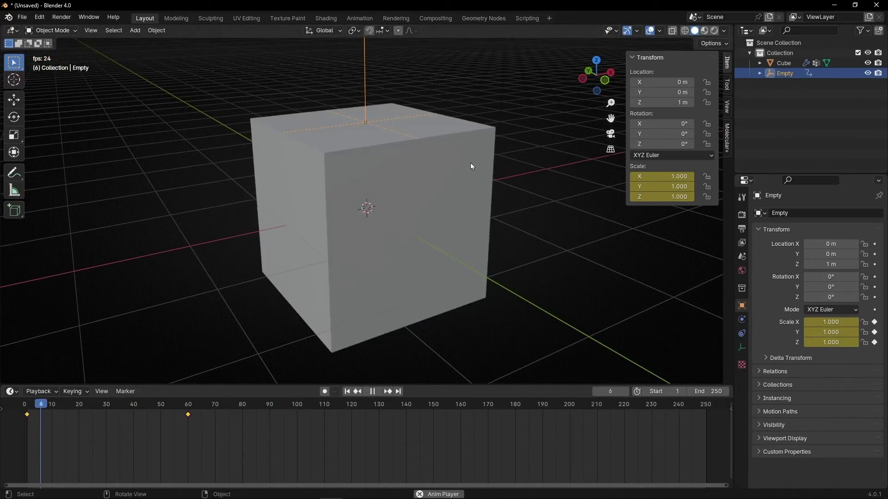
pyautogui.moveTo(471, 163); pyautogui.dragTo(120, 153, button='middle')
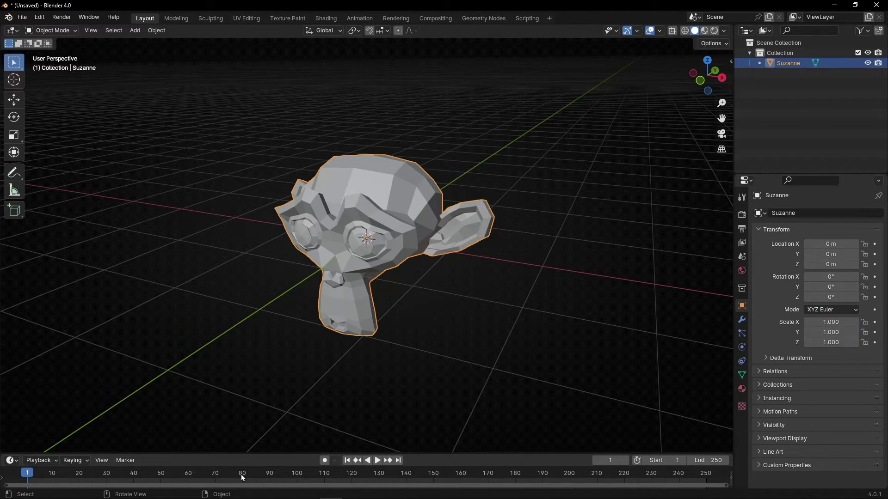
# Step: In front X-ray Edit Mode, give the right ear a vertex group and hook it to a new empty
pyautogui.press('Tab')
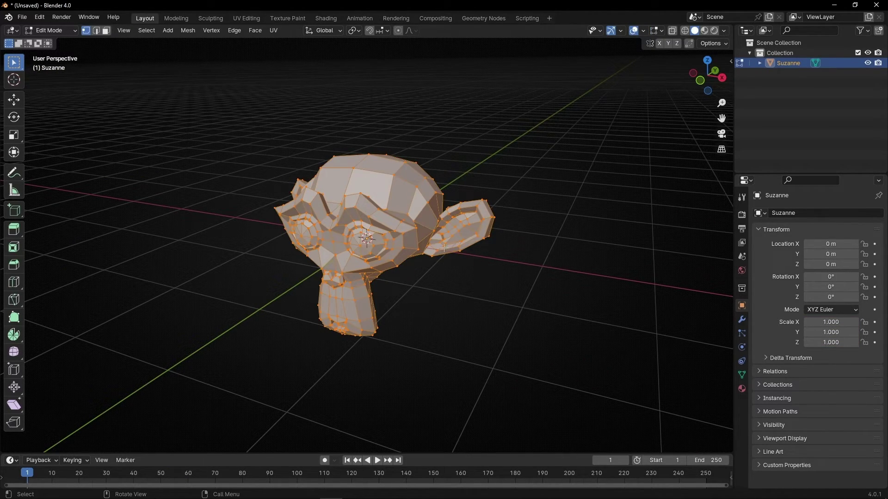
pyautogui.click(700, 81)
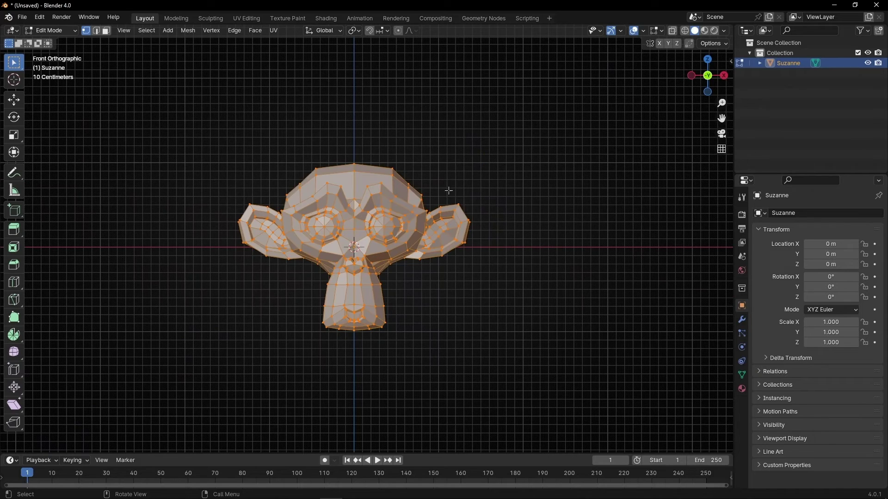
pyautogui.click(673, 30)
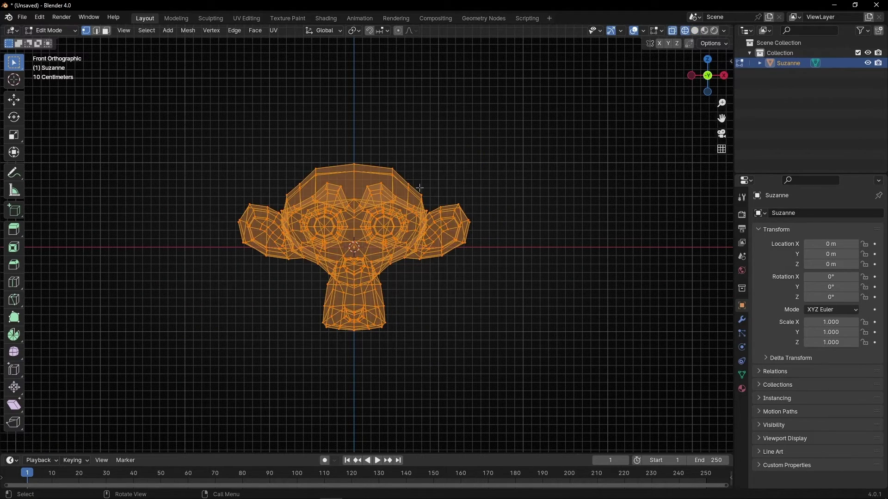
pyautogui.scroll(4, 420, 187)
pyautogui.moveTo(503, 134); pyautogui.dragTo(607, 325)
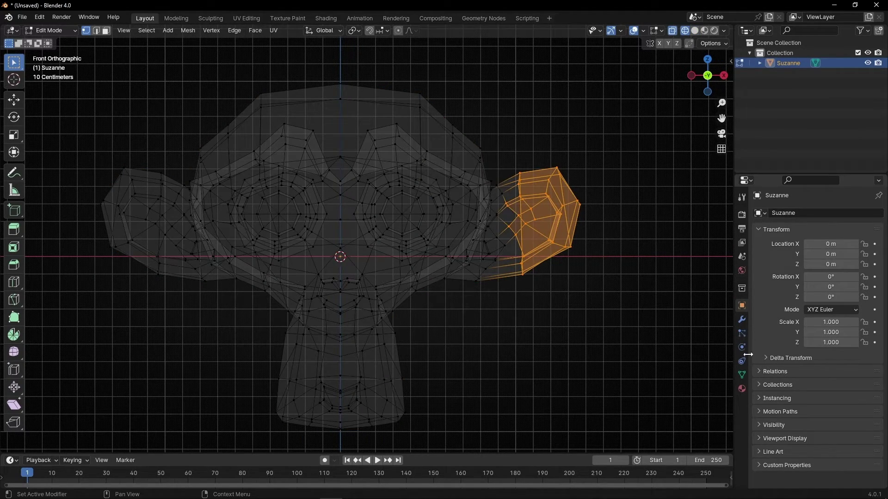
pyautogui.click(742, 375)
pyautogui.click(875, 244)
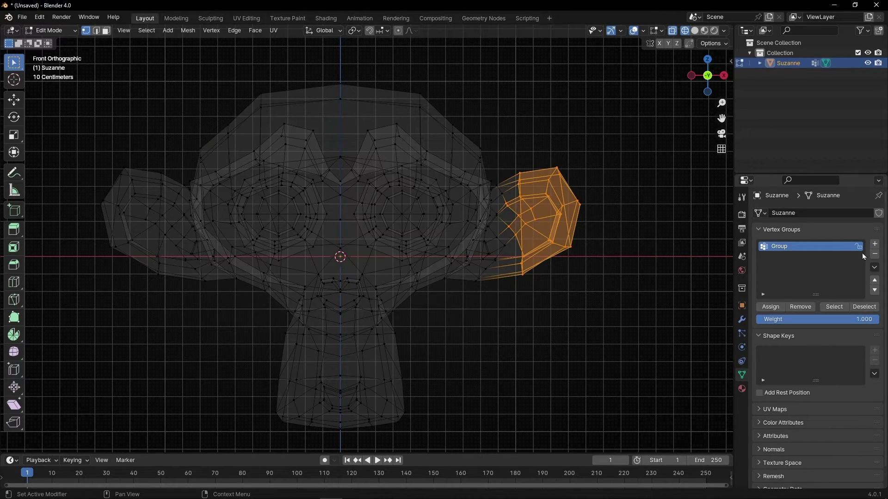
pyautogui.hotkey('ctrl', 'h')
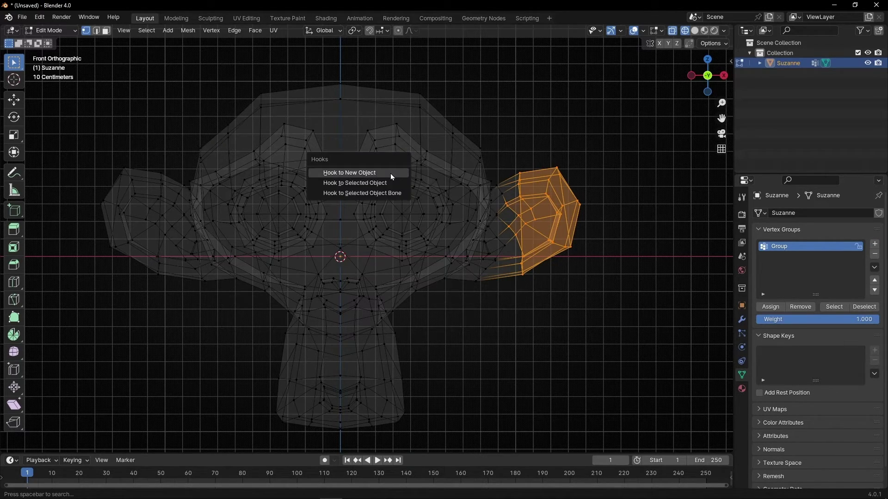
pyautogui.click(391, 174)
# Step: Give the left ear a second vertex group, hook it to another empty, and return to solid Object Mode
pyautogui.moveTo(71, 133); pyautogui.dragTo(202, 320)
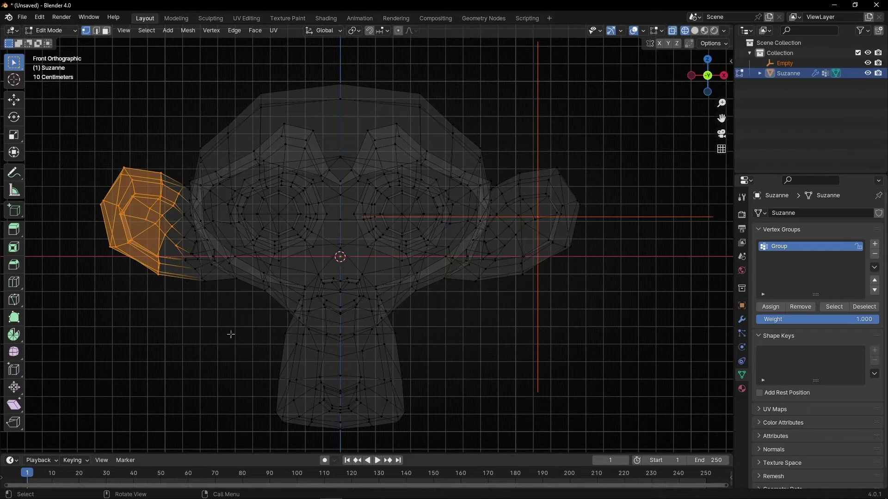
pyautogui.click(874, 244)
pyautogui.hotkey('ctrl', 'h')
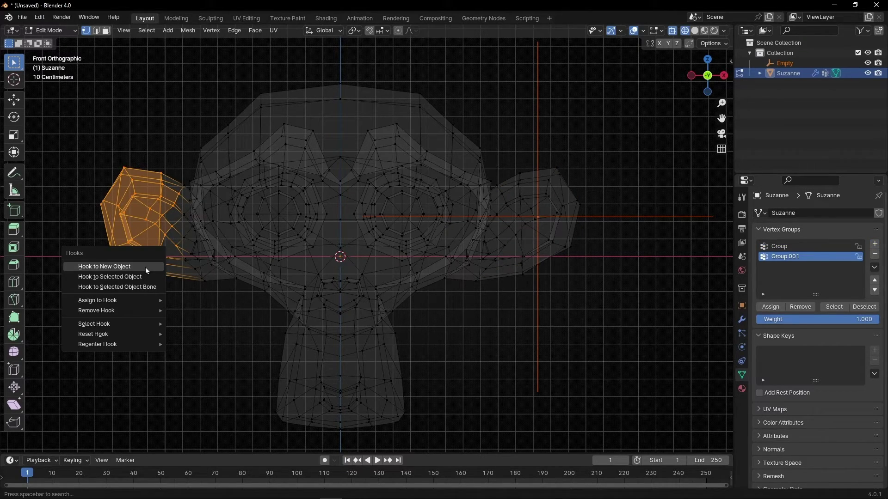
pyautogui.click(146, 268)
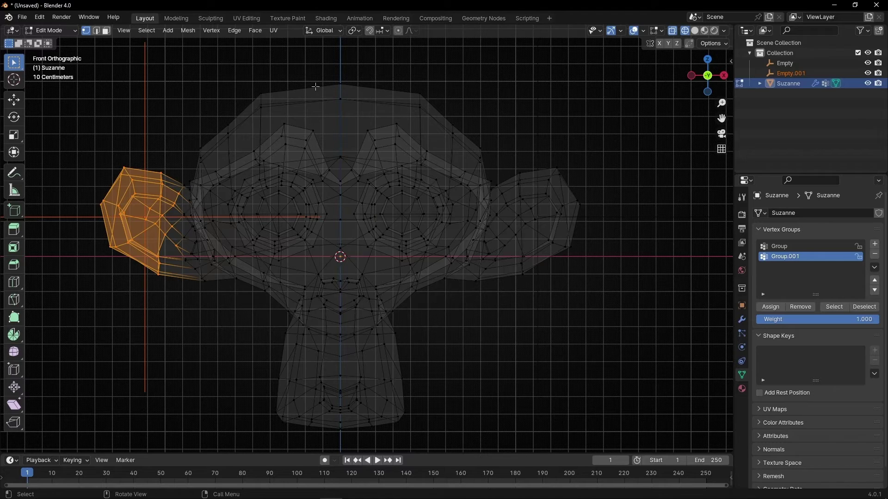
pyautogui.press('Tab')
pyautogui.click(694, 31)
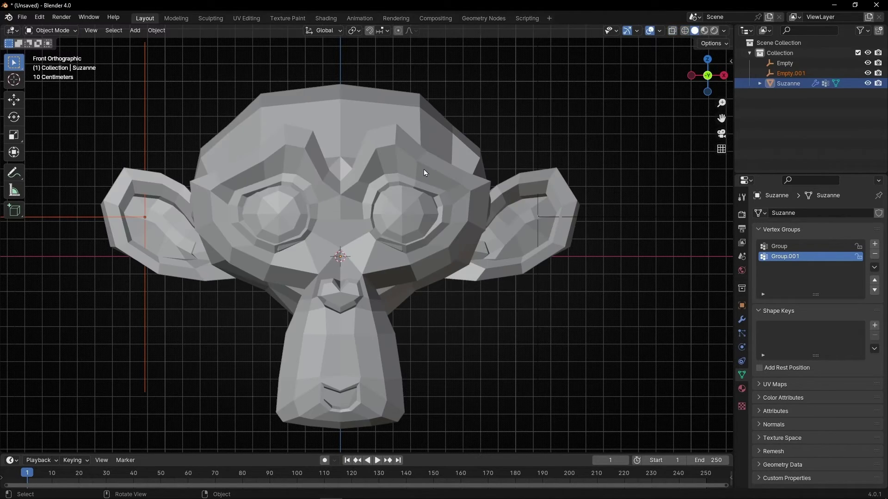
# Step: Set Suzanne's first Hook modifier vertex group to Group and the second to Group.001
pyautogui.click(743, 322)
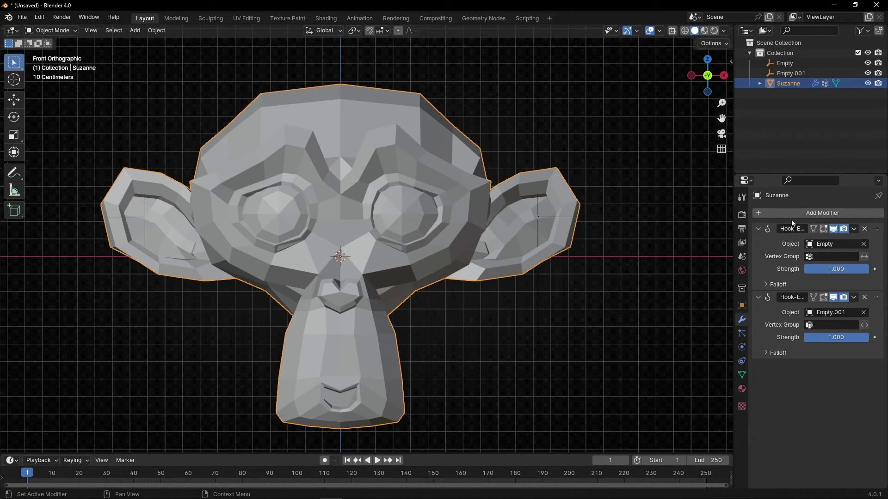
pyautogui.click(548, 218)
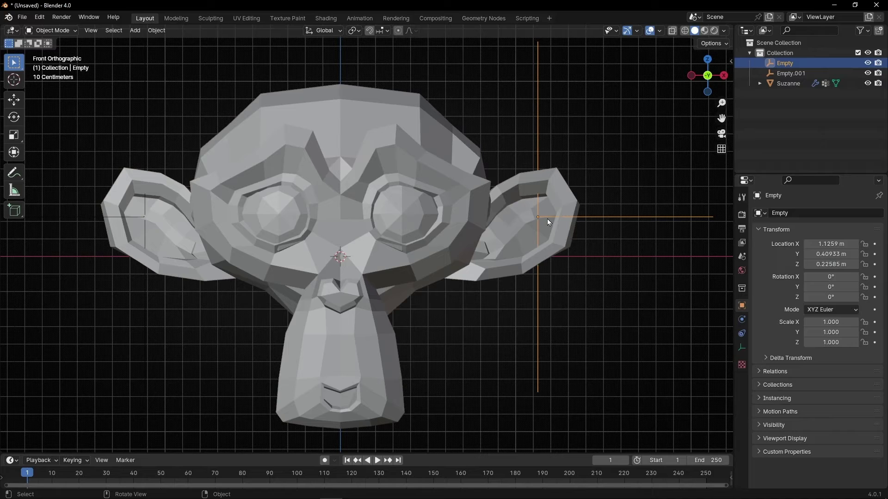
pyautogui.hotkey('ctrl', 'z')
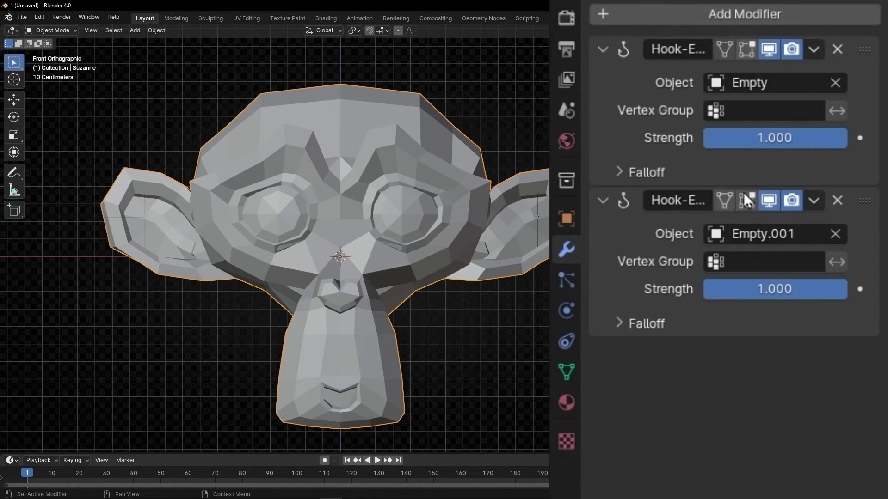
pyautogui.click(835, 257)
pyautogui.click(704, 145)
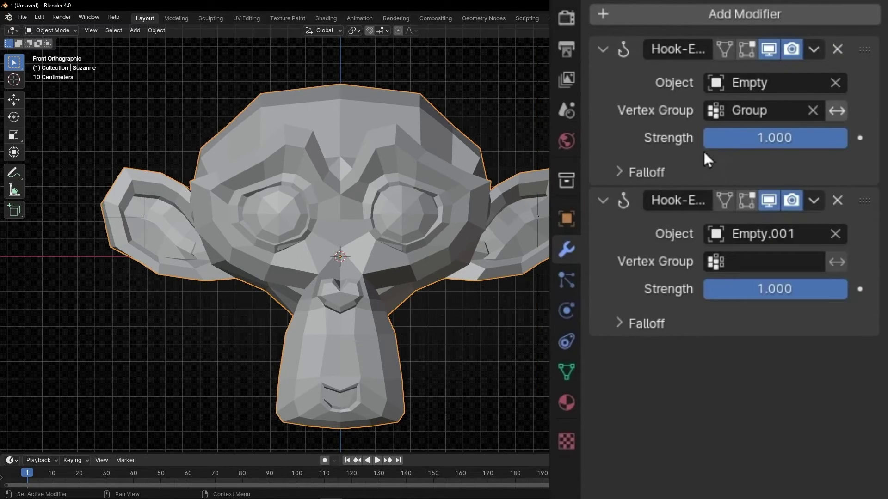
pyautogui.click(723, 262)
pyautogui.click(671, 320)
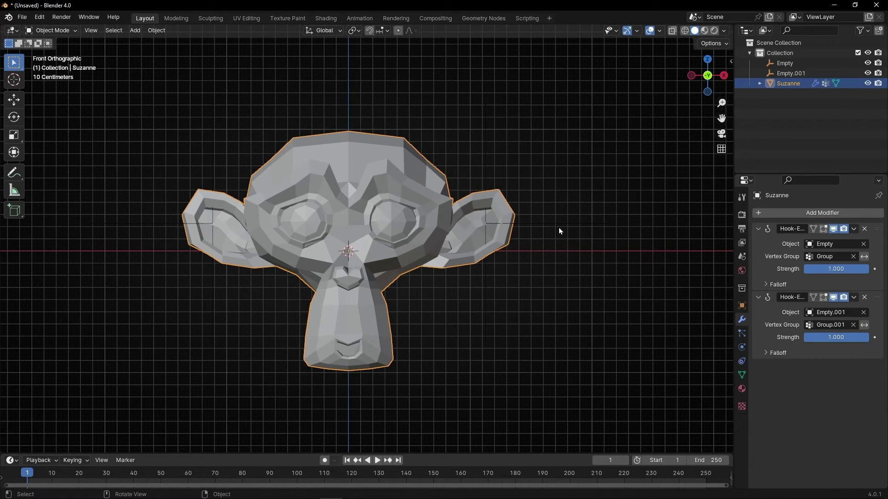
# Step: Move the right ear's empty outward and up and the left ear's empty up-left, stretching both ears
pyautogui.click(518, 224)
pyautogui.press('g')
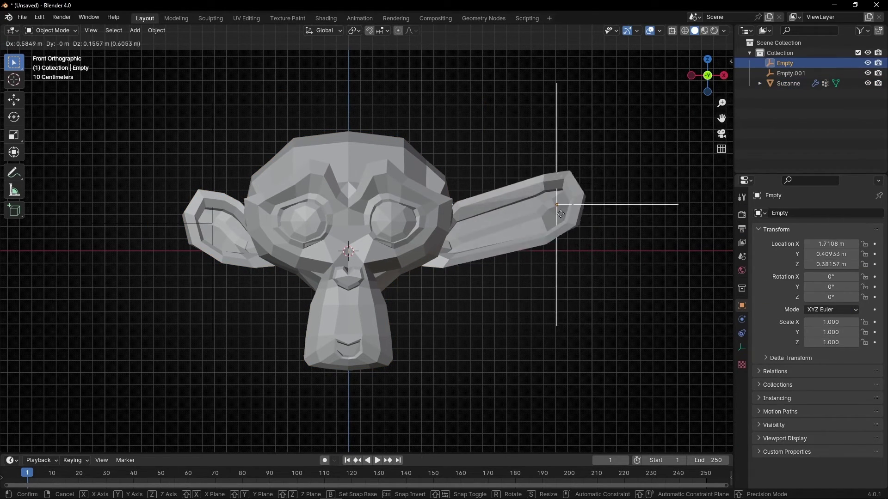
pyautogui.click(555, 228)
pyautogui.click(205, 225)
pyautogui.press('g')
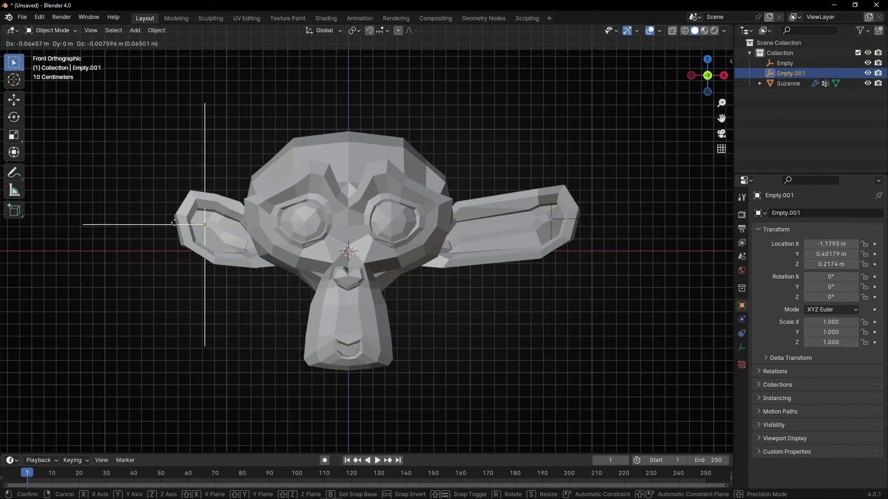
pyautogui.click(137, 175)
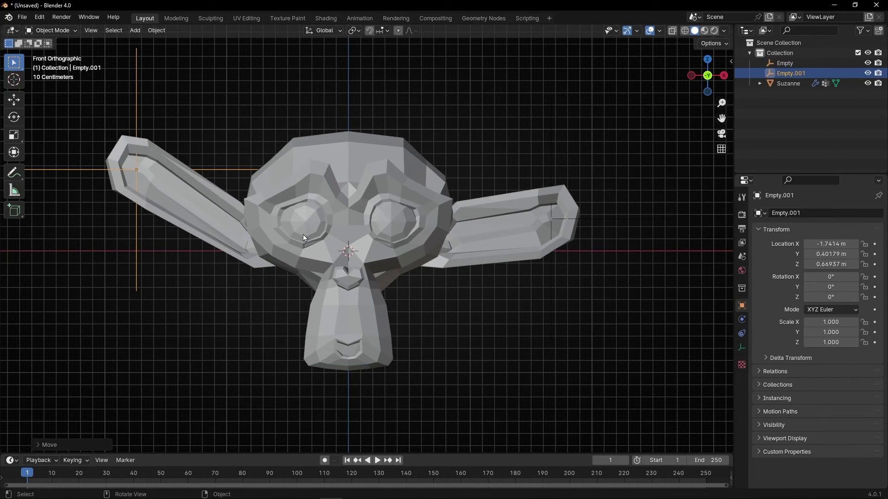
pyautogui.click(563, 224)
pyautogui.press('g')
pyautogui.click(598, 194)
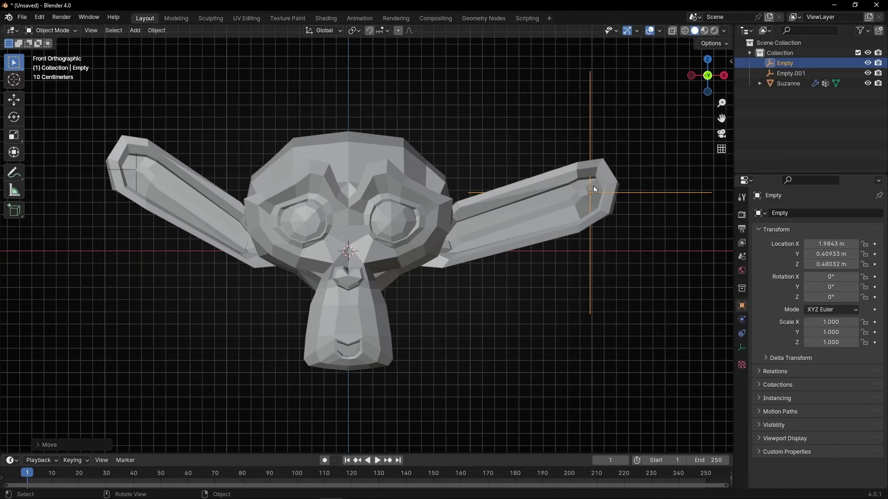
# Step: Lower the first Hook's Strength to about 0.56, then move both empties further up and outward
pyautogui.click(379, 202)
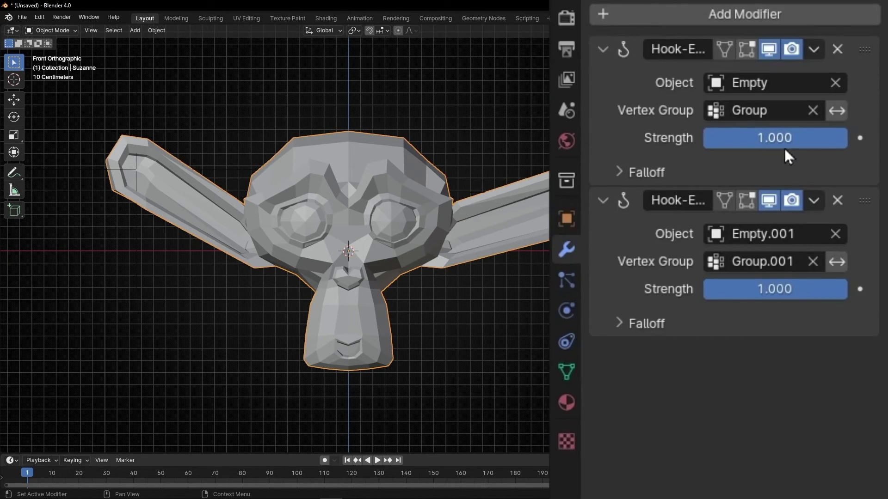
pyautogui.moveTo(804, 139); pyautogui.dragTo(730, 139)
pyautogui.click(582, 192)
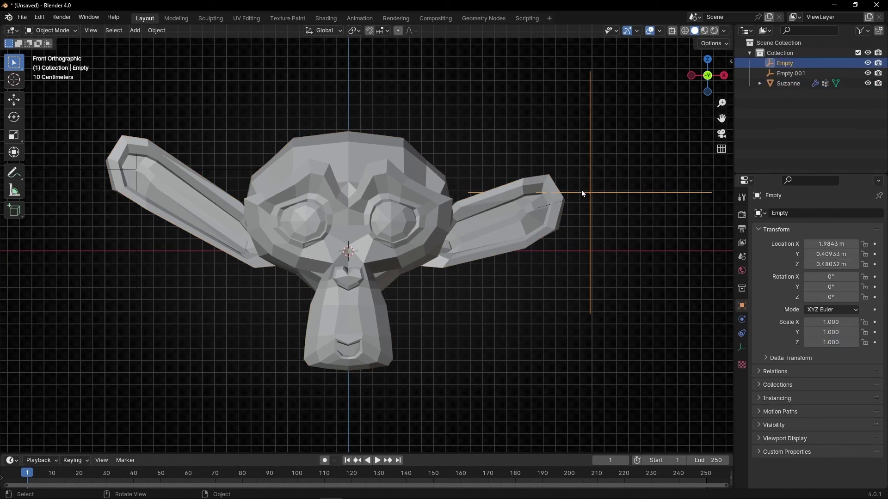
pyautogui.press('g')
pyautogui.click(643, 164)
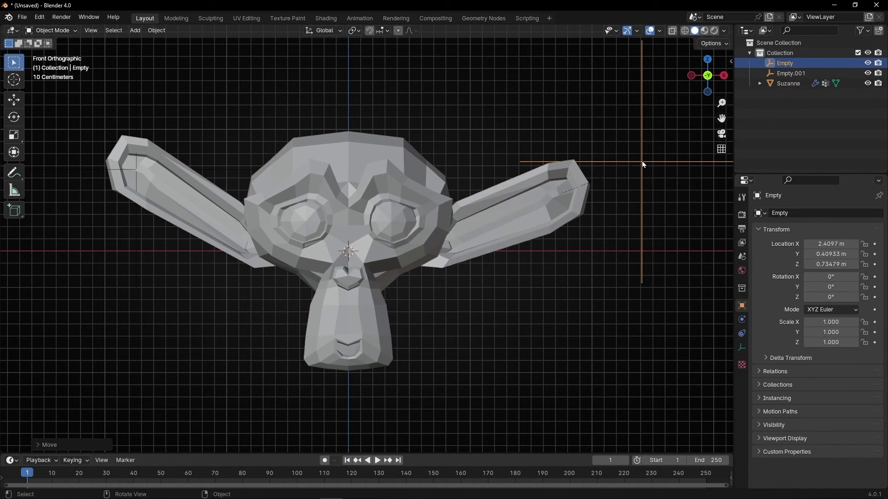
pyautogui.click(136, 162)
pyautogui.press('g')
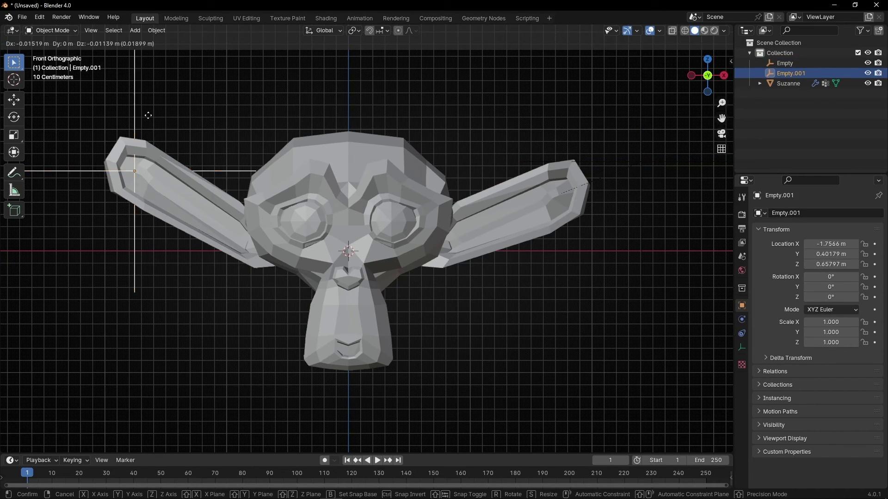
pyautogui.click(139, 148)
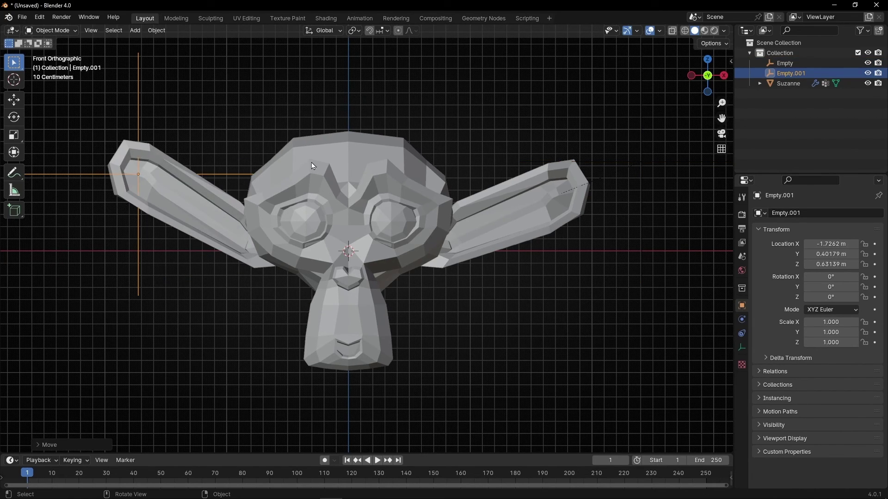